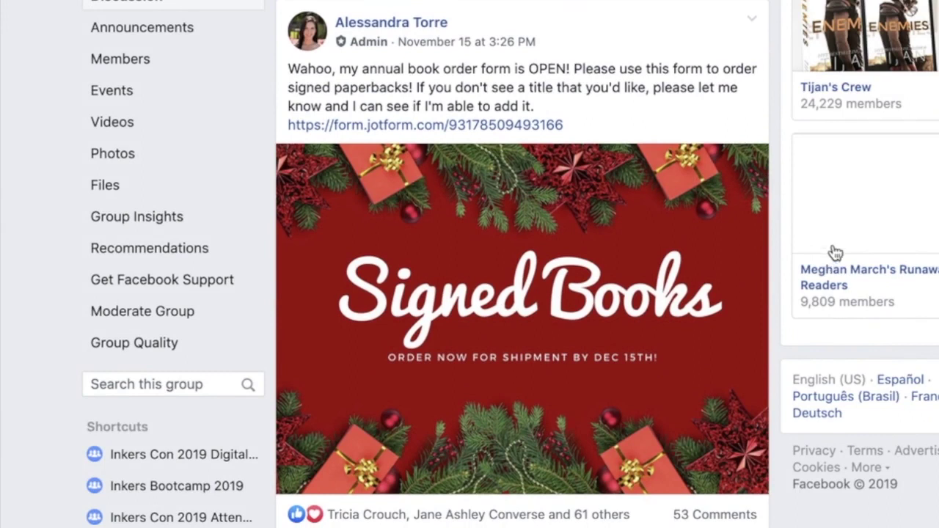
Open the order form linked in the Signed Books post and select three copies of End of the Innocence (#3) Signed Paperback.
mouse_move(839, 249)
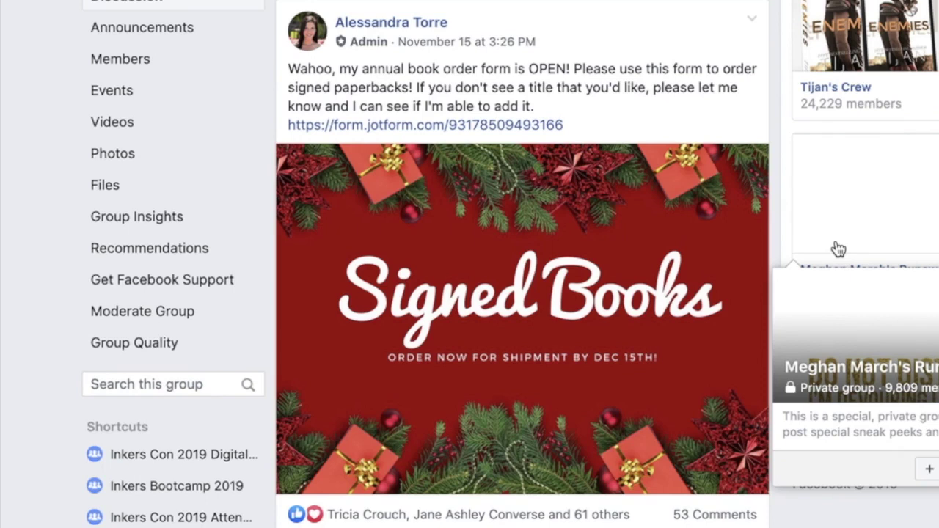
left_click(430, 125)
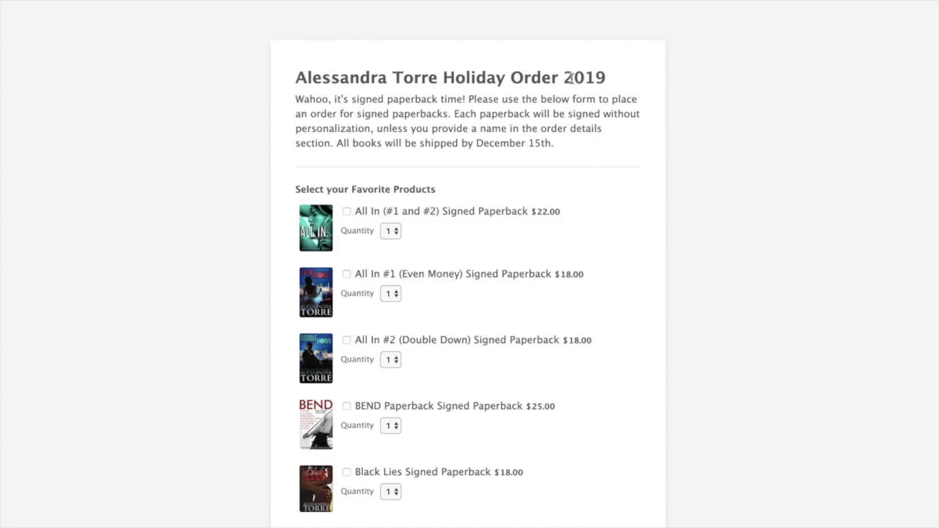
scroll(529, 281, "down", 3)
scroll(529, 281, "down", 8)
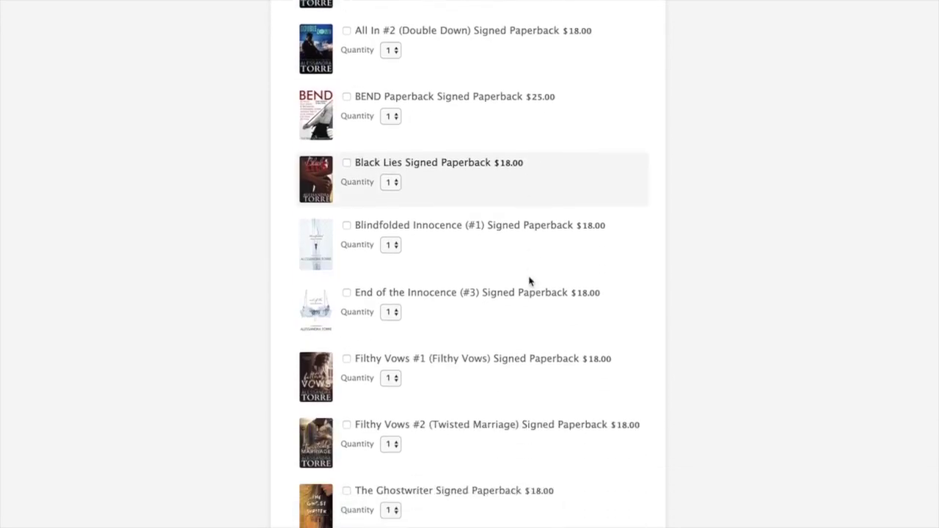
left_click(389, 286)
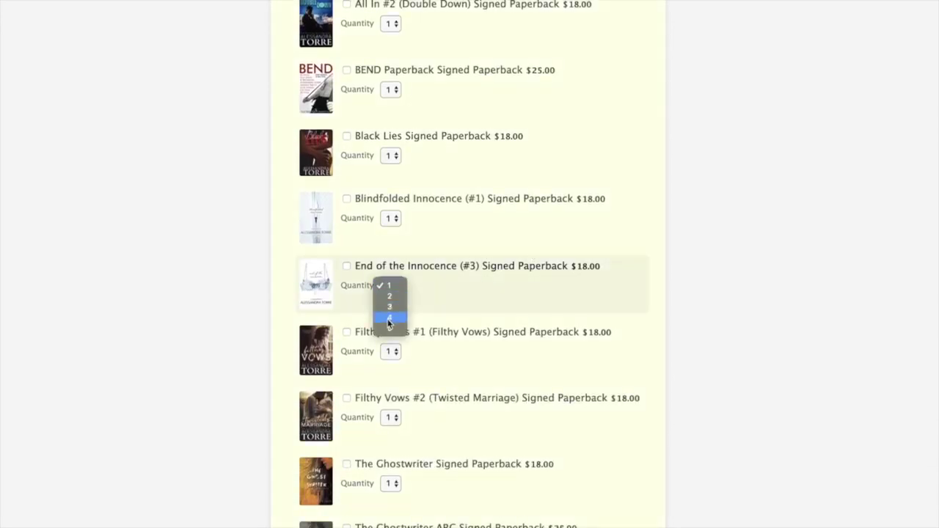
left_click(388, 312)
Review the remaining titles, shipping options and book personalization field, and check out the order.
scroll(461, 302, "down", 9)
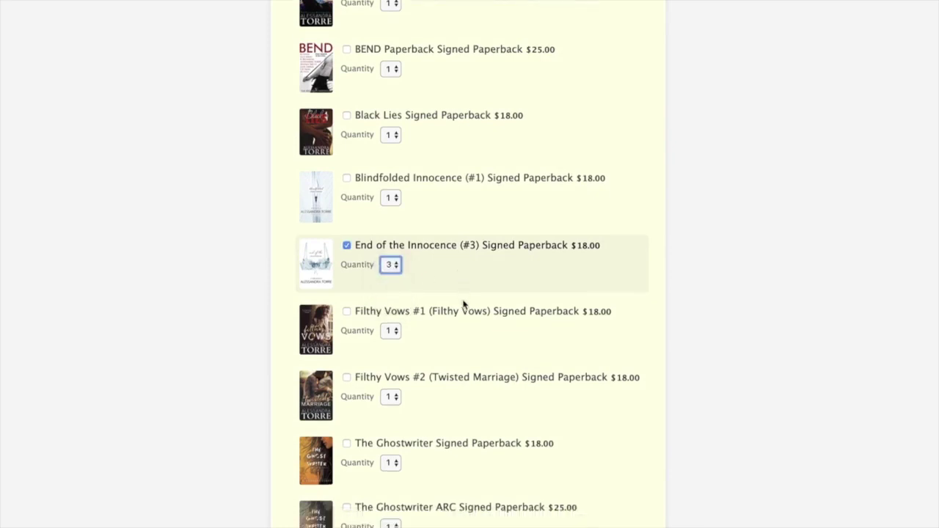
scroll(462, 305, "down", 13)
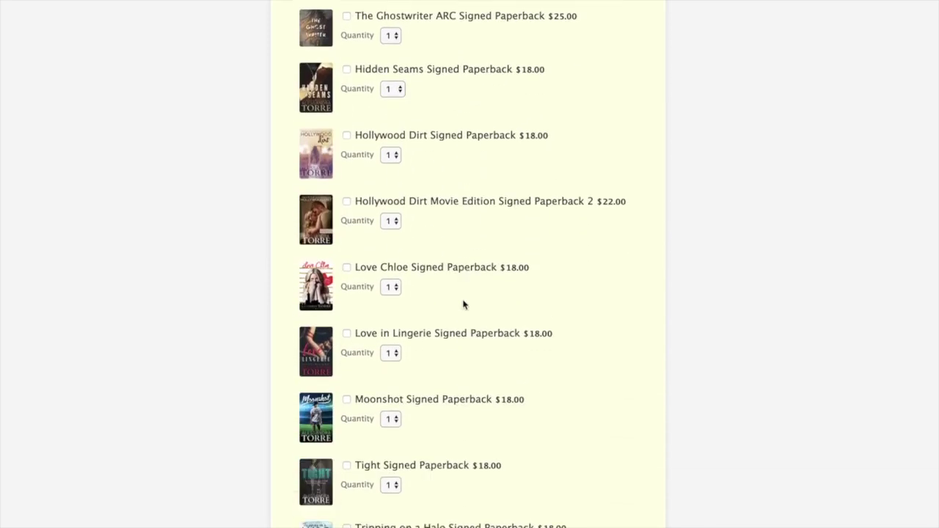
scroll(463, 304, "down", 14)
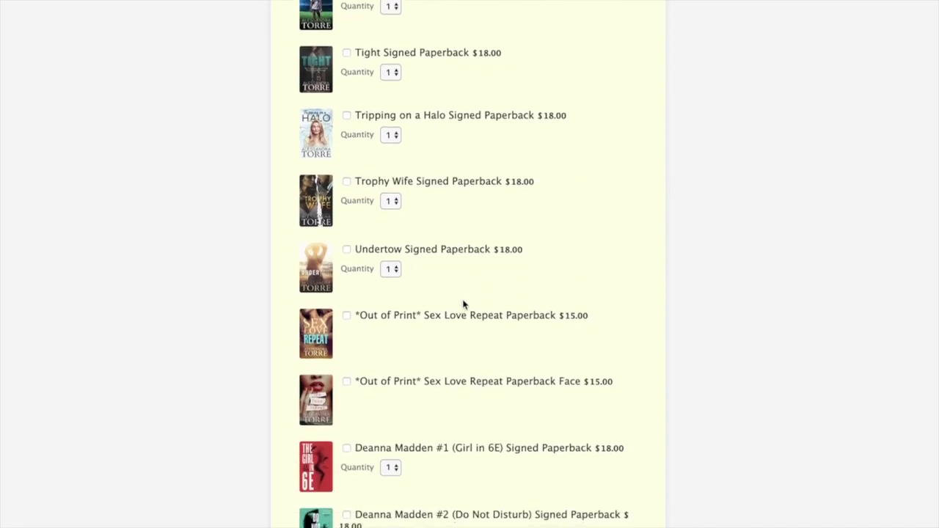
scroll(463, 304, "down", 5)
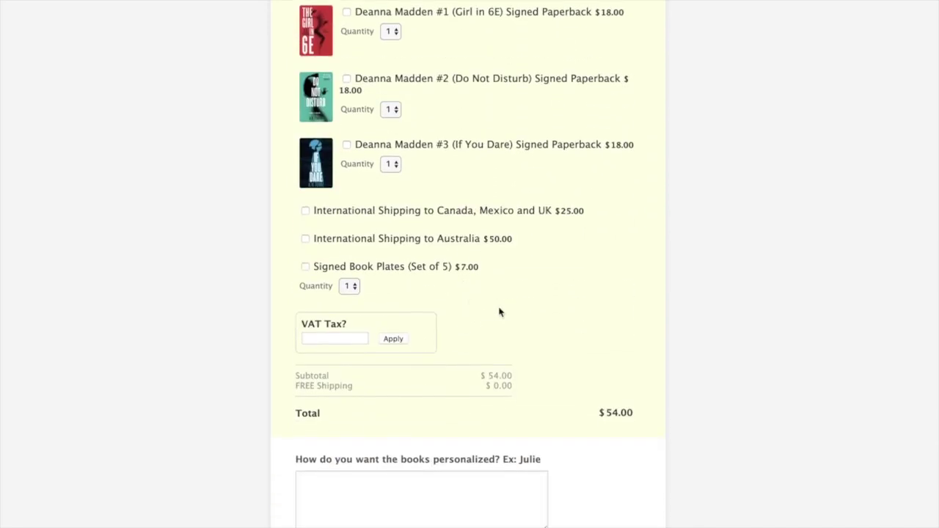
scroll(506, 359, "down", 4)
left_click(402, 356)
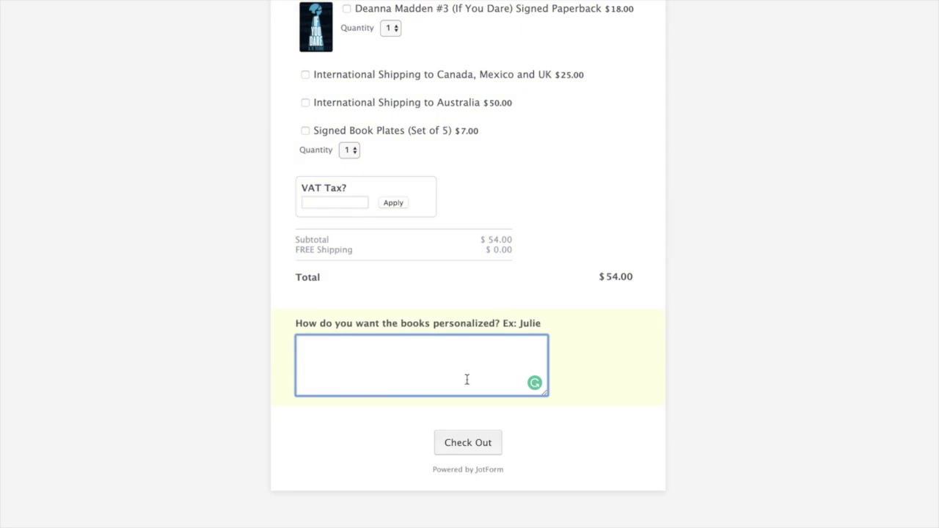
left_click(480, 444)
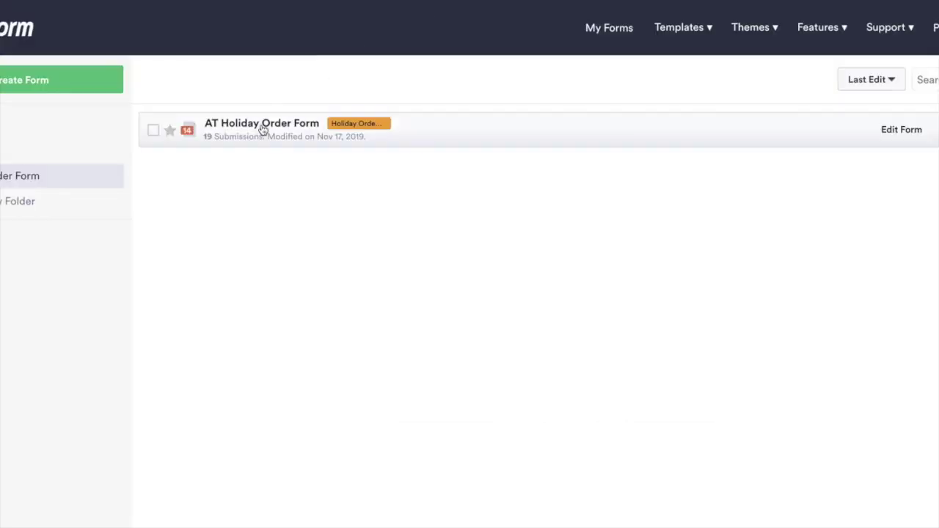
Switch to JotForm and select the AT Holiday Order Form in the forms list.
left_click(262, 130)
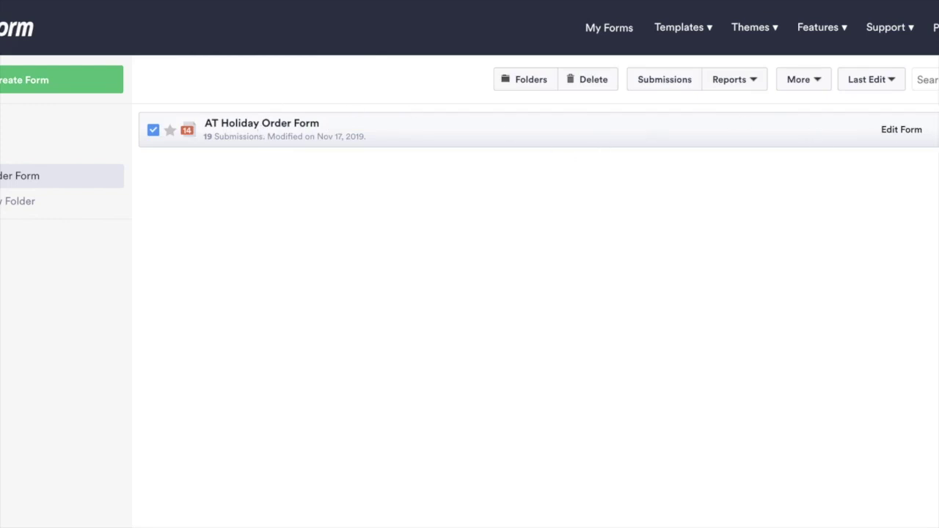
left_click(936, 130)
left_click(923, 181)
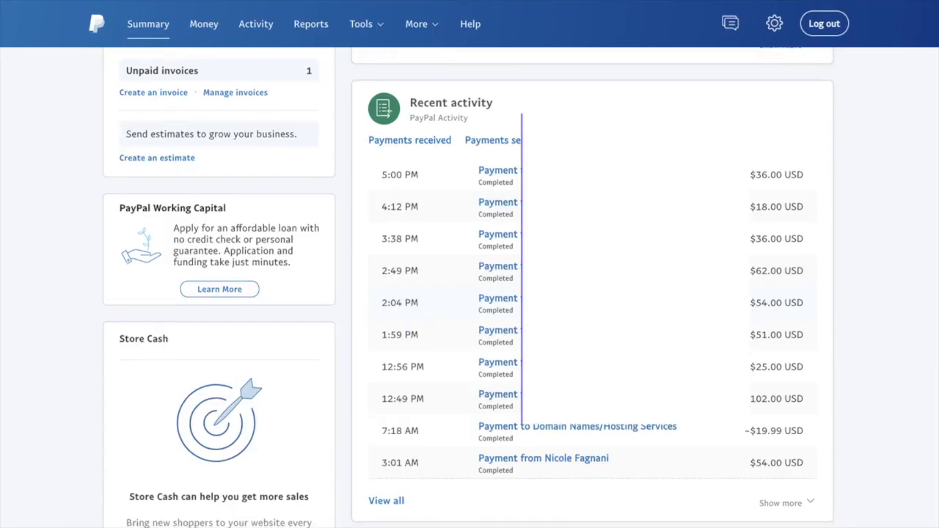
Switch to PayPal and open the Multi-order shipping tool from the full list of tools.
scroll(469, 293, "down", 1)
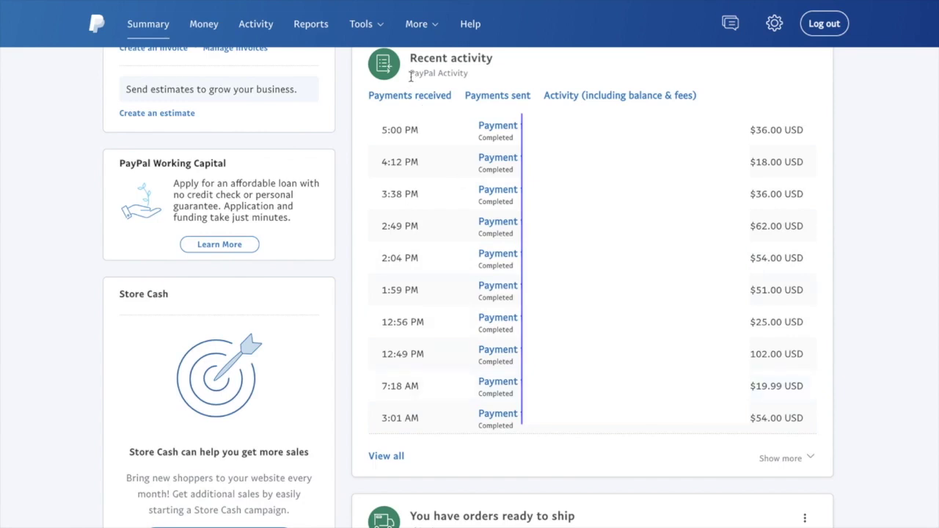
left_click(365, 23)
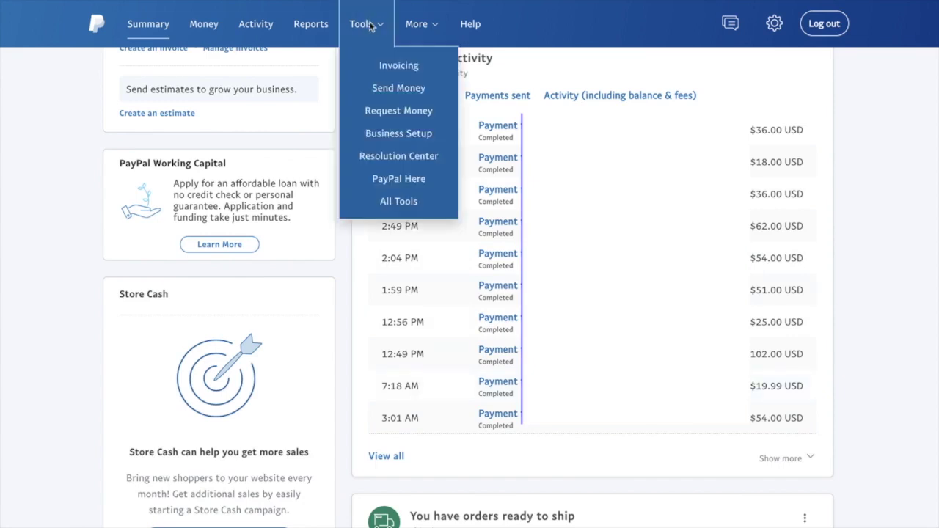
left_click(397, 204)
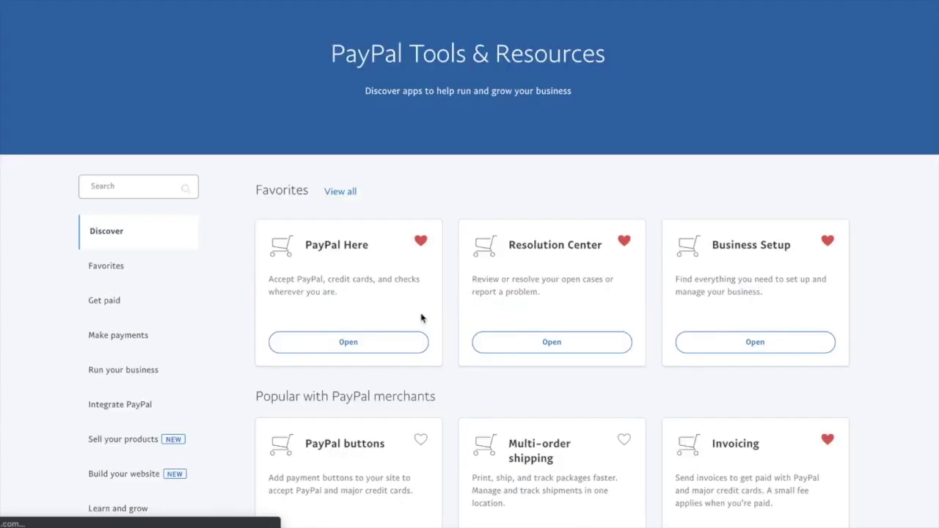
scroll(422, 352, "down", 3)
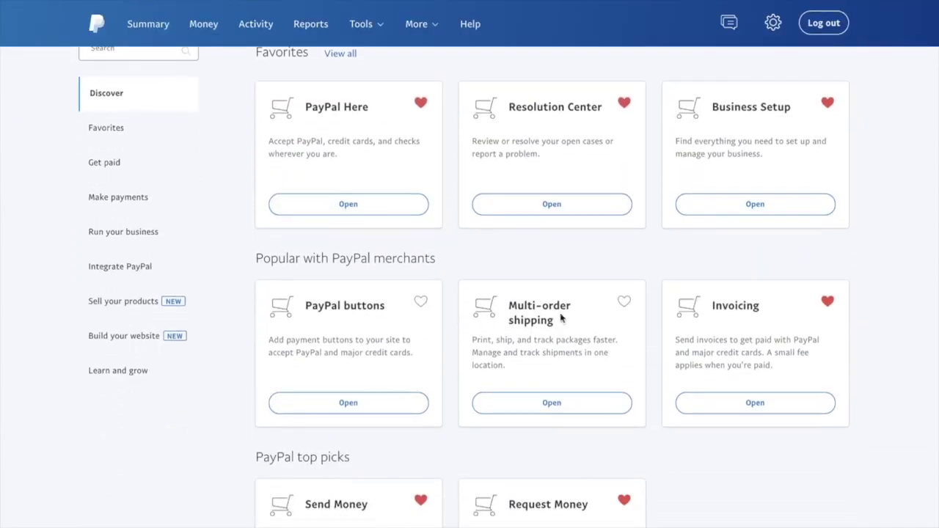
left_click(552, 404)
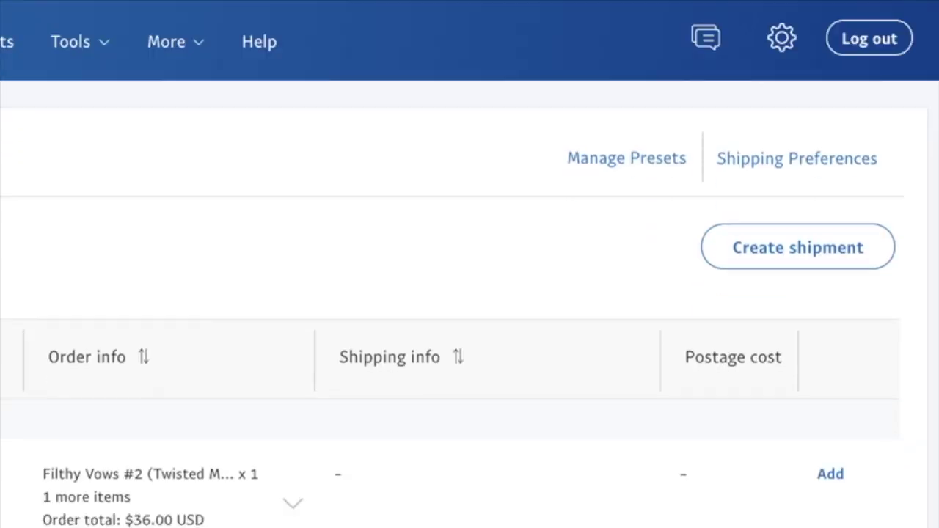
Add shipping details to the first order, Filthy Vows #2, using the "MM less 16 ounces" preset.
scroll(451, 303, "down", 5)
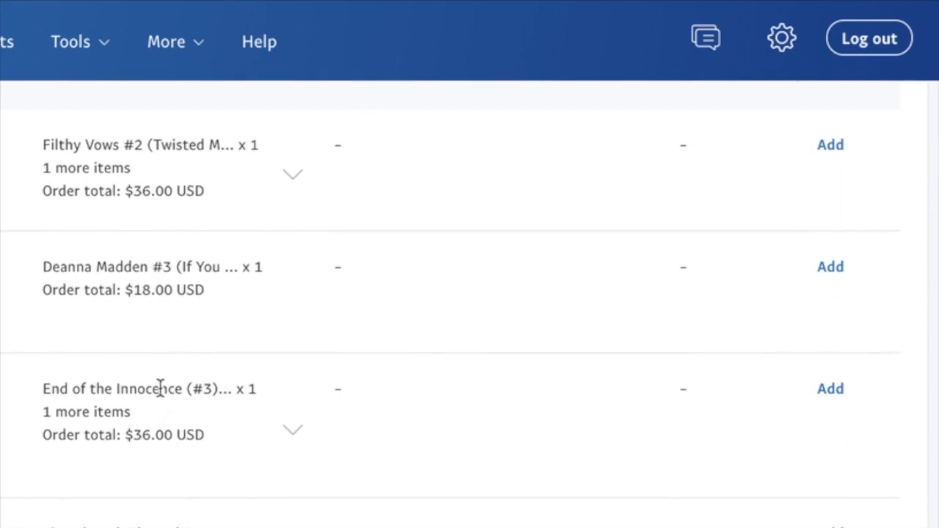
scroll(587, 316, "up", 2)
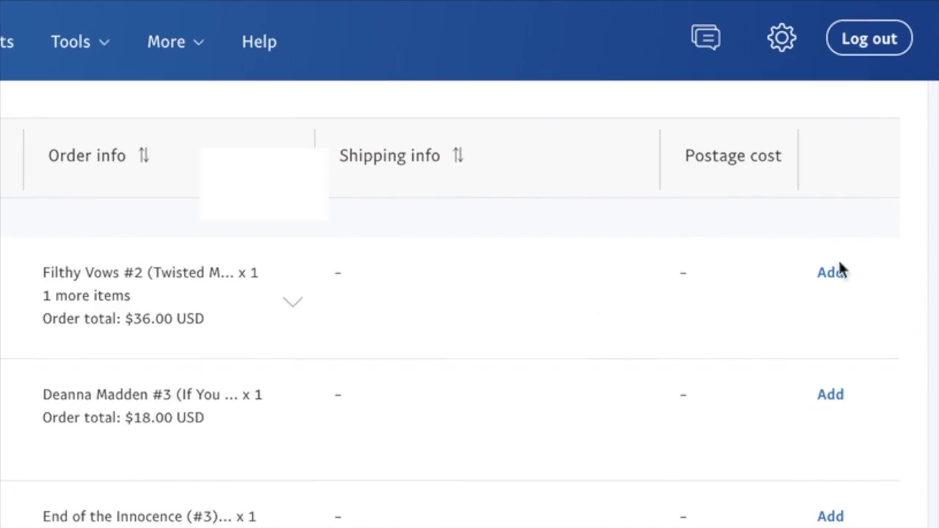
left_click(839, 272)
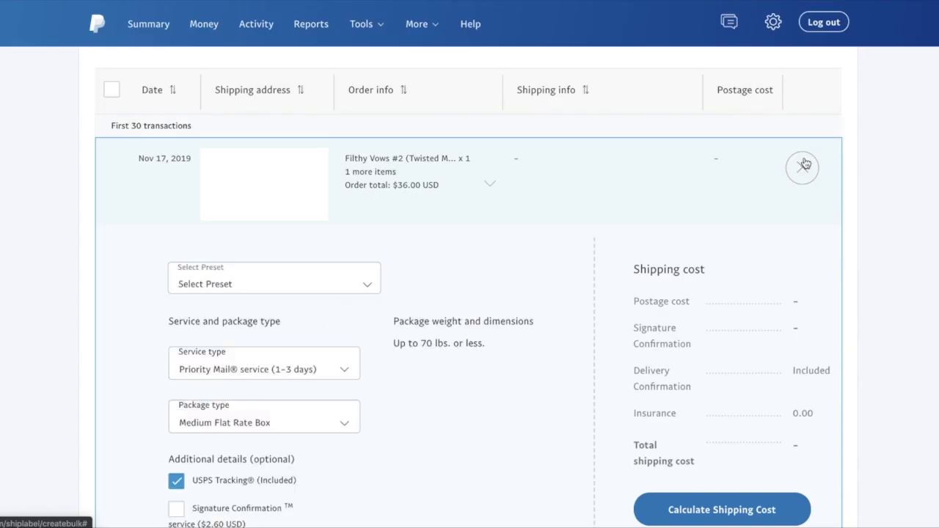
left_click(322, 282)
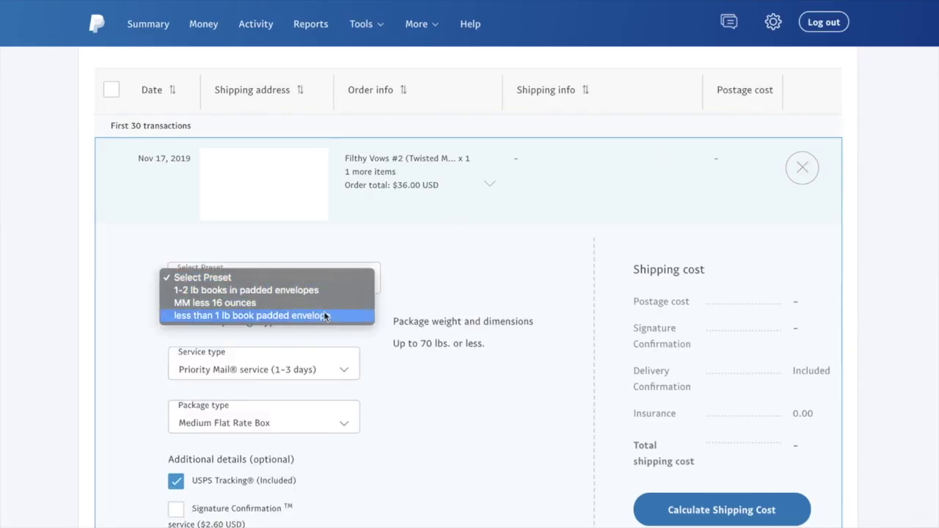
left_click(325, 303)
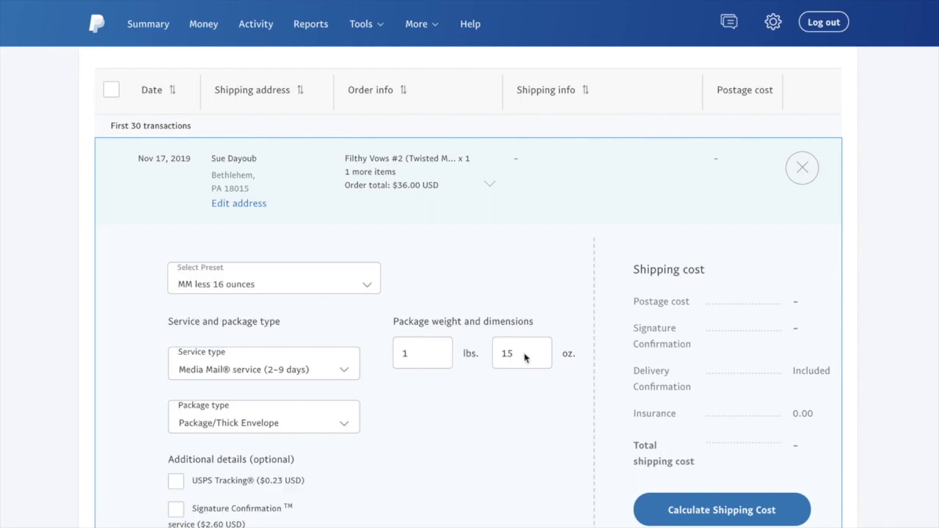
left_click(330, 288)
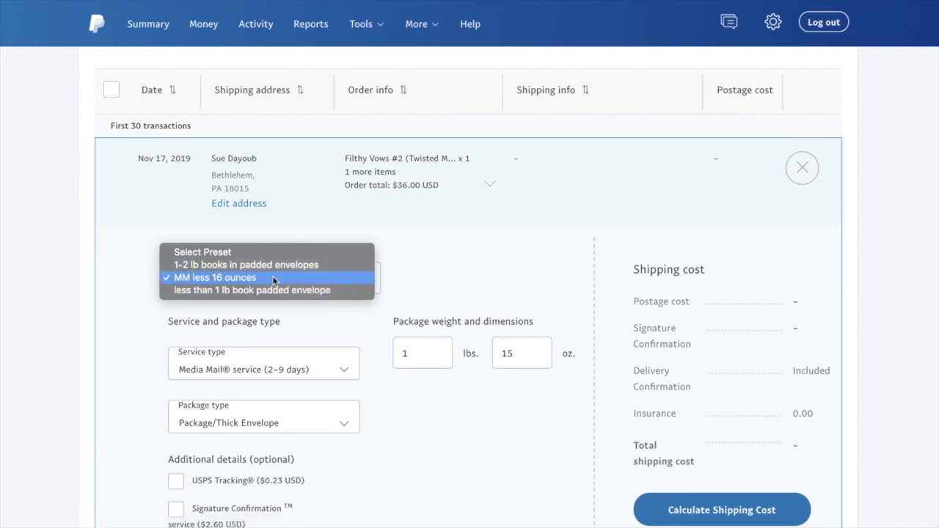
left_click(449, 283)
scroll(337, 431, "down", 1)
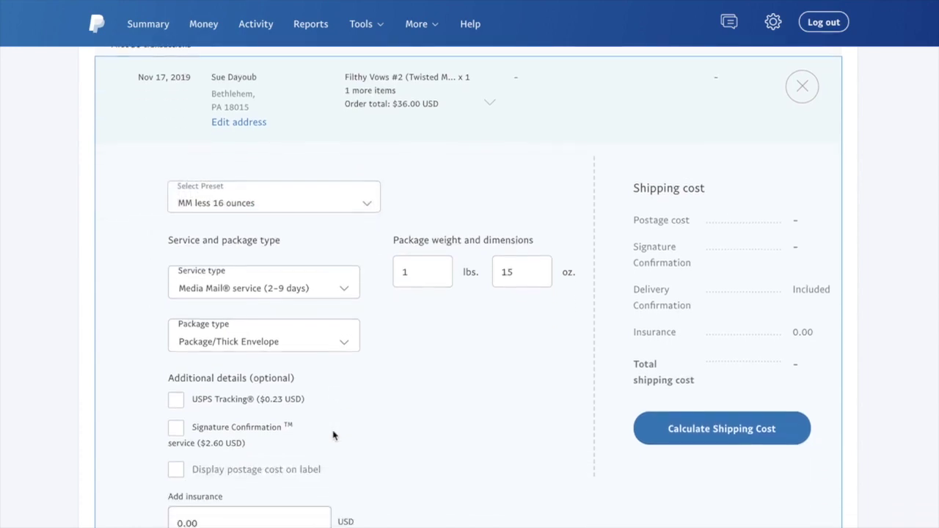
Add USPS Tracking to the Filthy Vows #2 shipment and calculate its shipping cost.
left_click(175, 400)
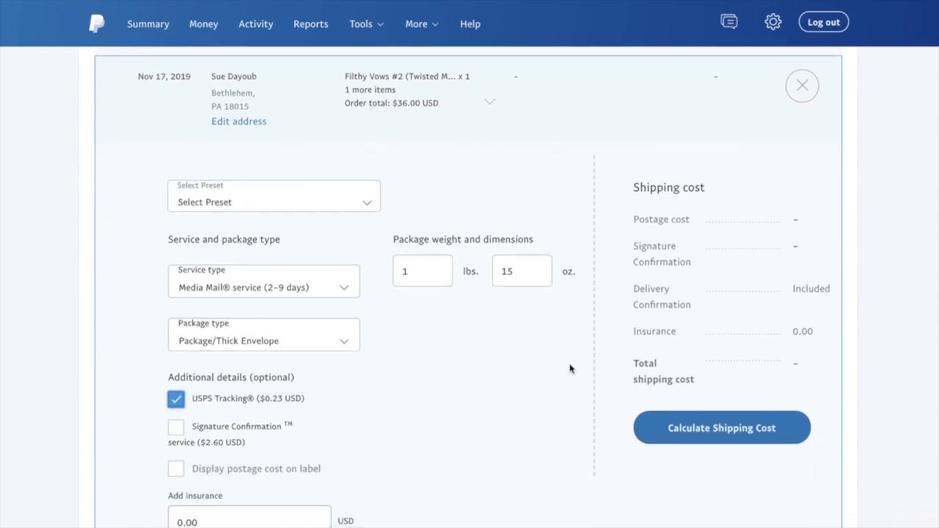
left_click(729, 431)
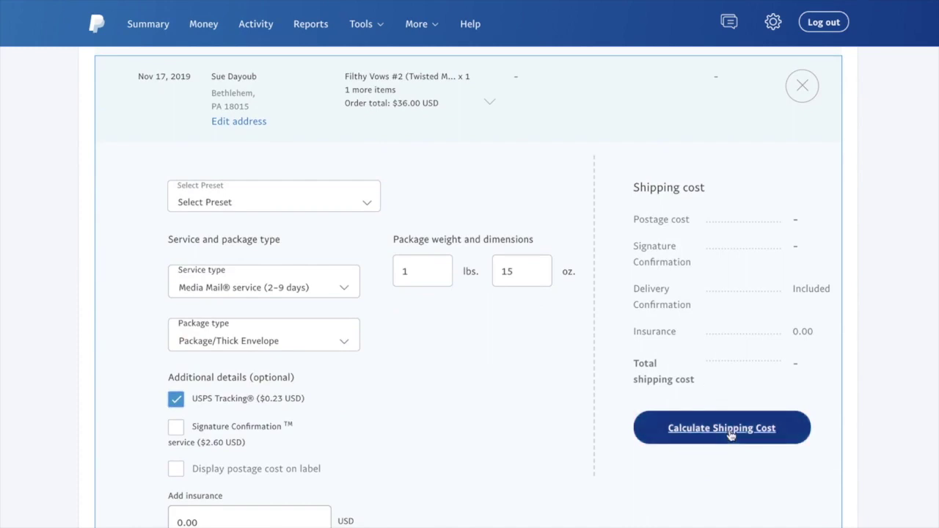
scroll(633, 115, "up", 2)
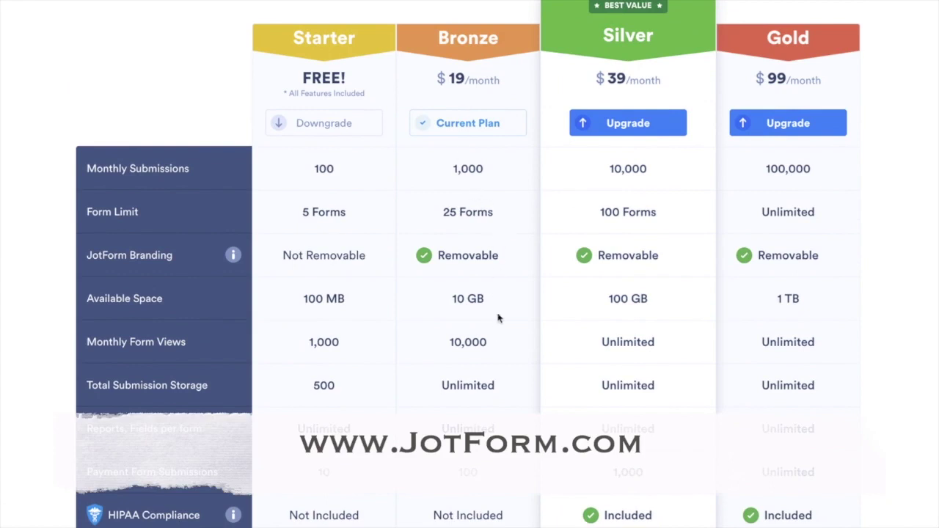
Switch to JotForm and start a new classic form with all questions on one page, based on a template.
scroll(491, 145, "up", 2)
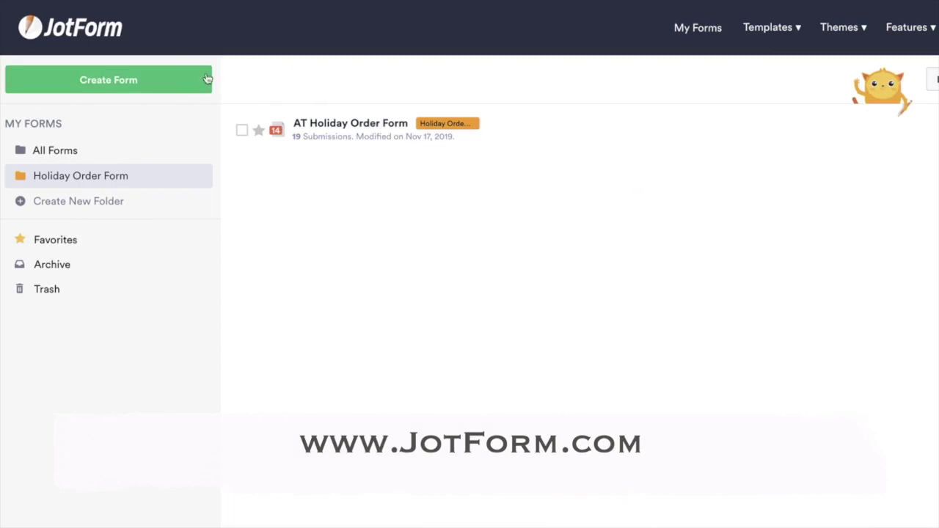
left_click(129, 79)
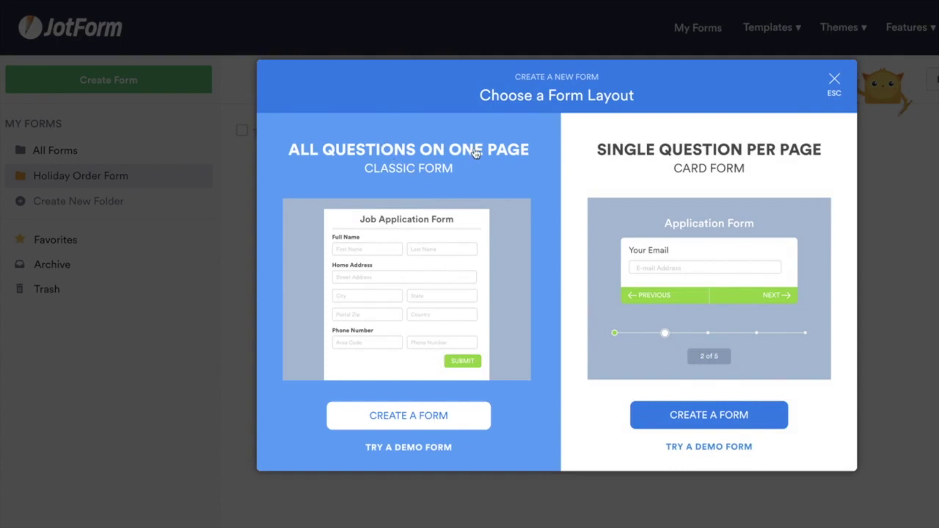
left_click(415, 422)
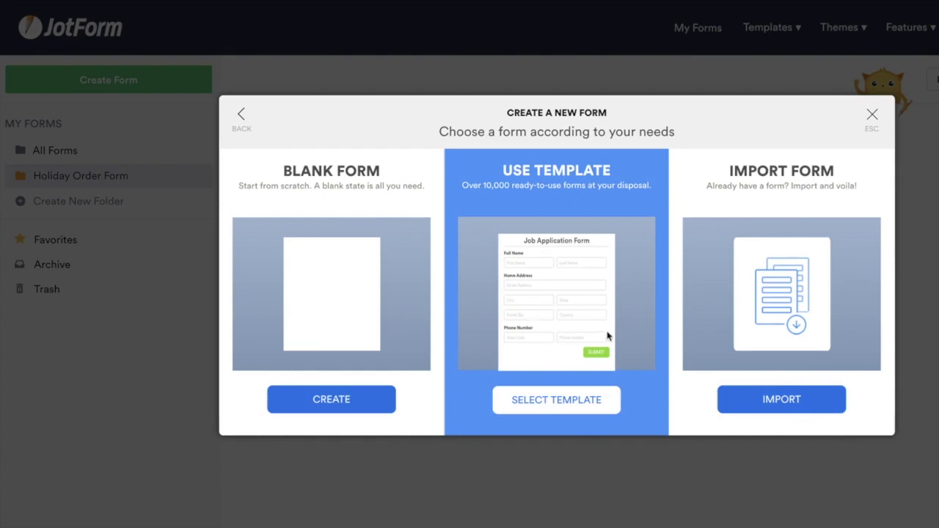
left_click(578, 402)
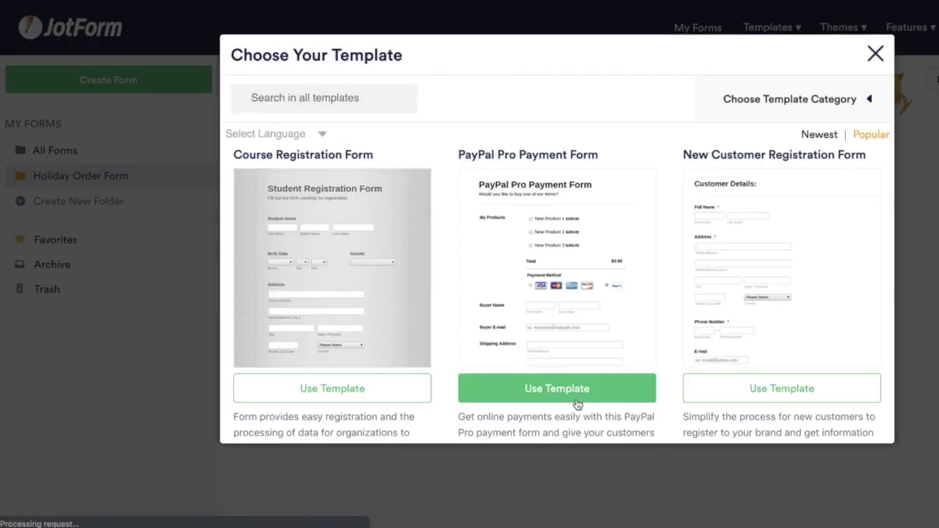
Filter the form templates by the Order Forms category.
mouse_move(613, 333)
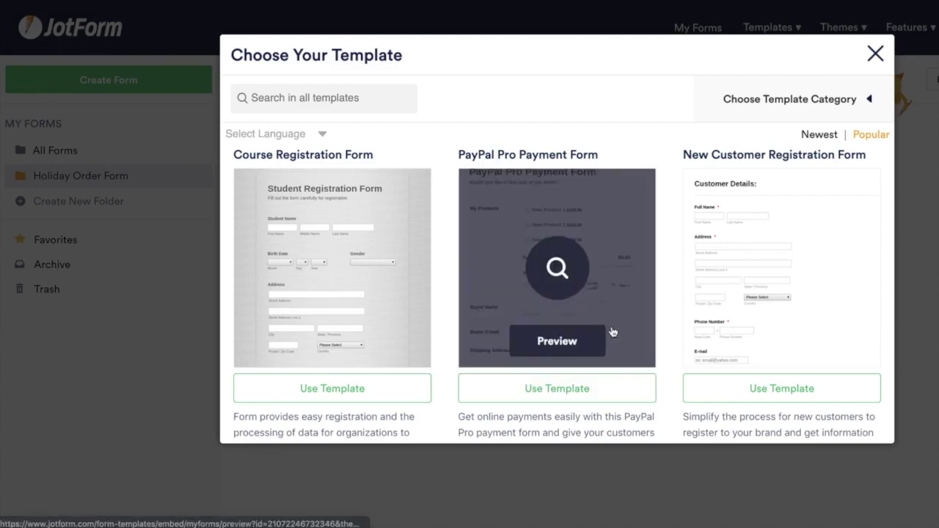
left_click(800, 98)
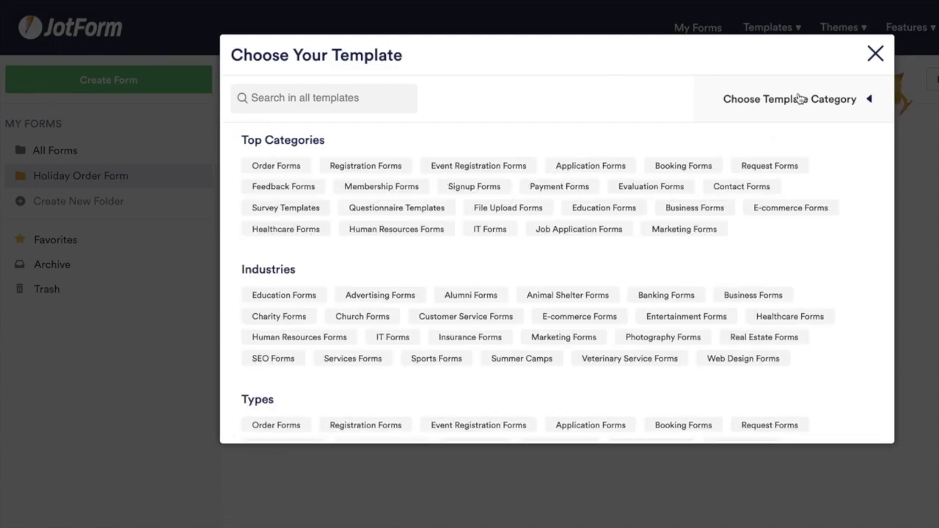
left_click(273, 167)
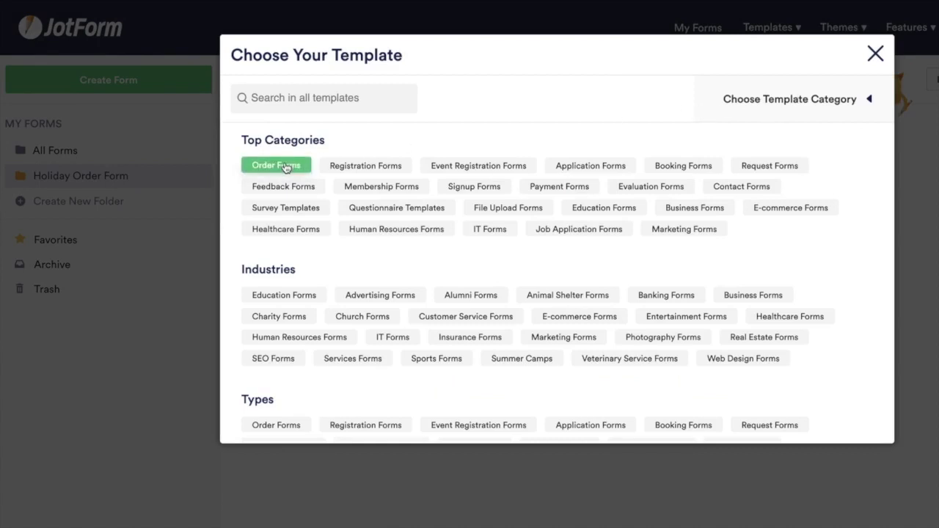
left_click(286, 166)
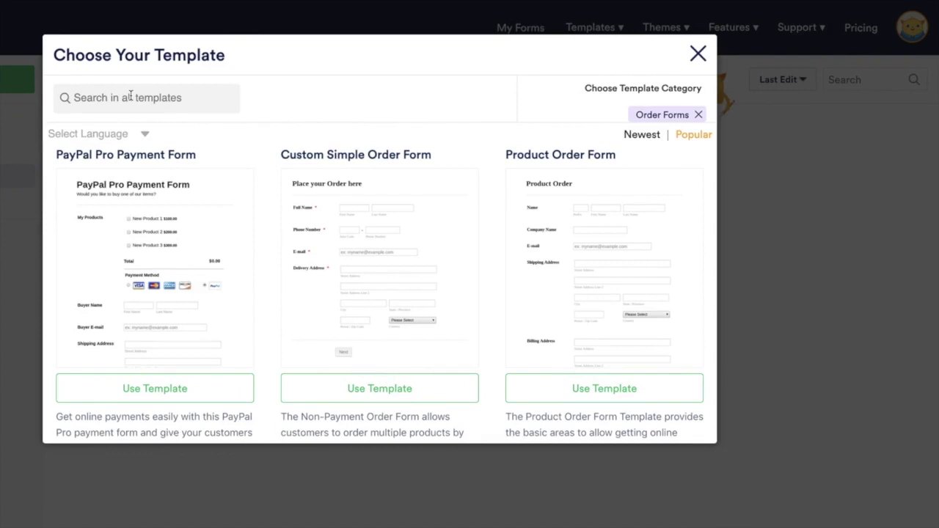
Search the order form templates for "paypal" and start the form from the PayPal Purchase Order Form template.
left_click(131, 96)
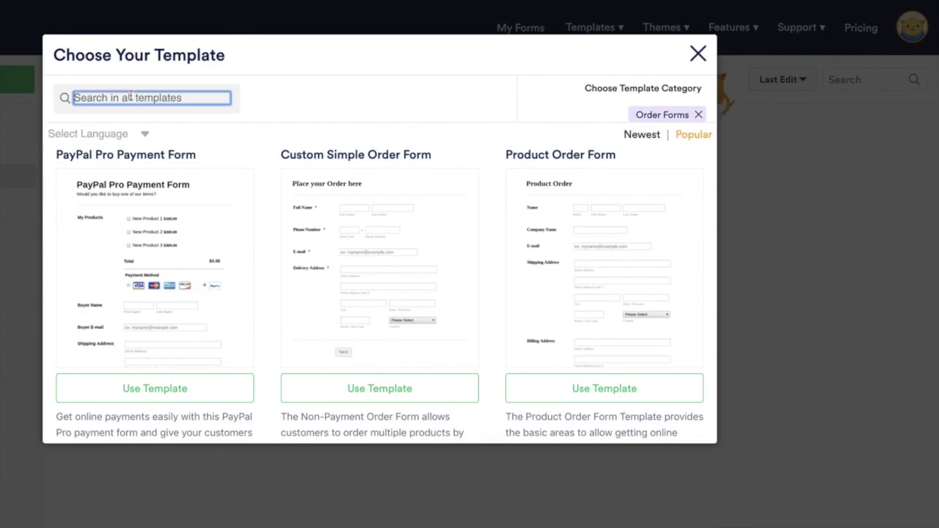
type("paypal")
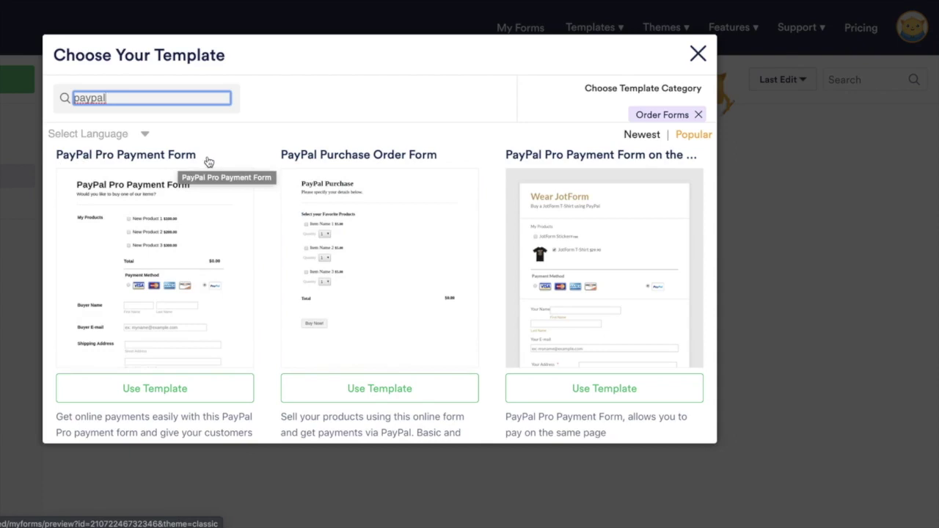
left_click(391, 399)
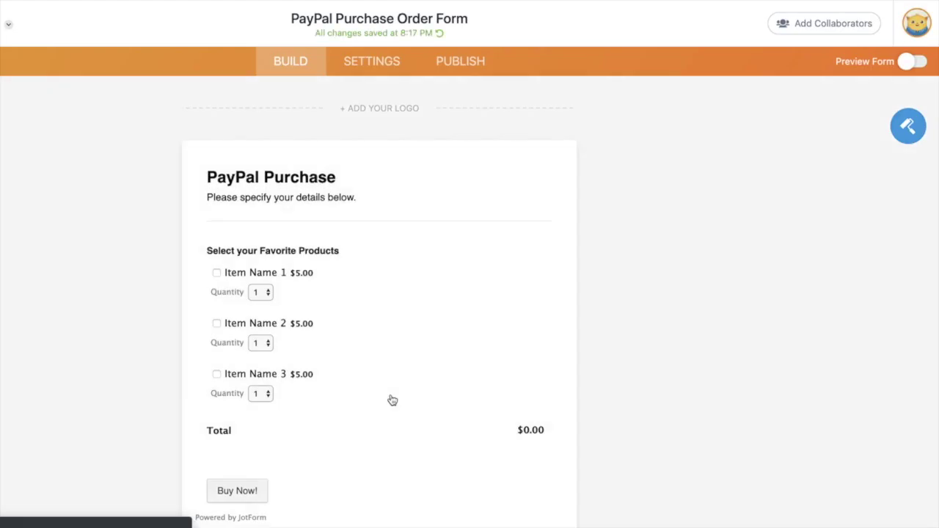
scroll(393, 399, "down", 2)
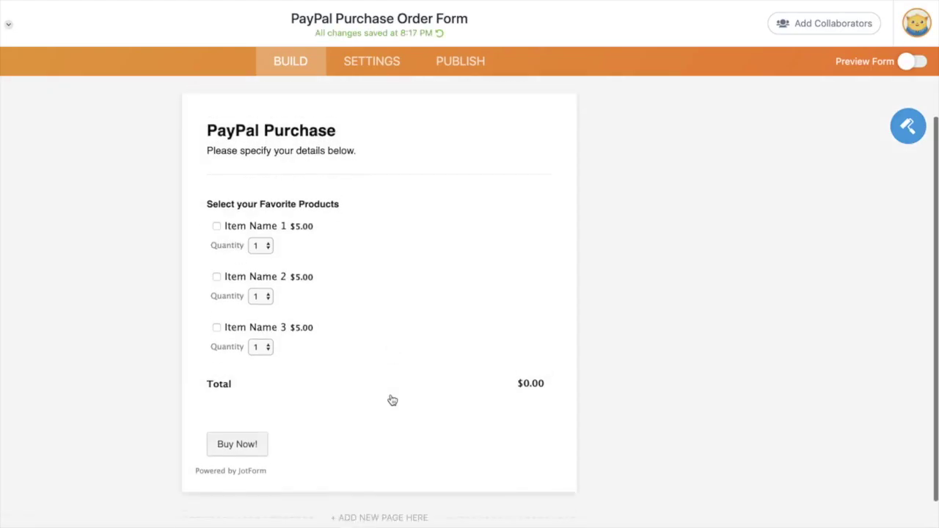
scroll(392, 400, "up", 2)
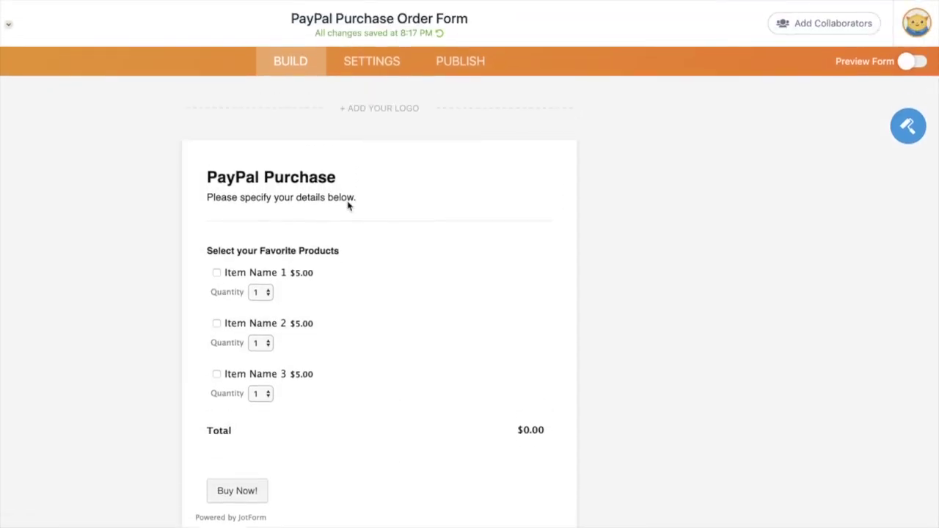
Replace the form's heading with "Author Name XYZ Signed Paperbacks Order".
left_click(311, 178)
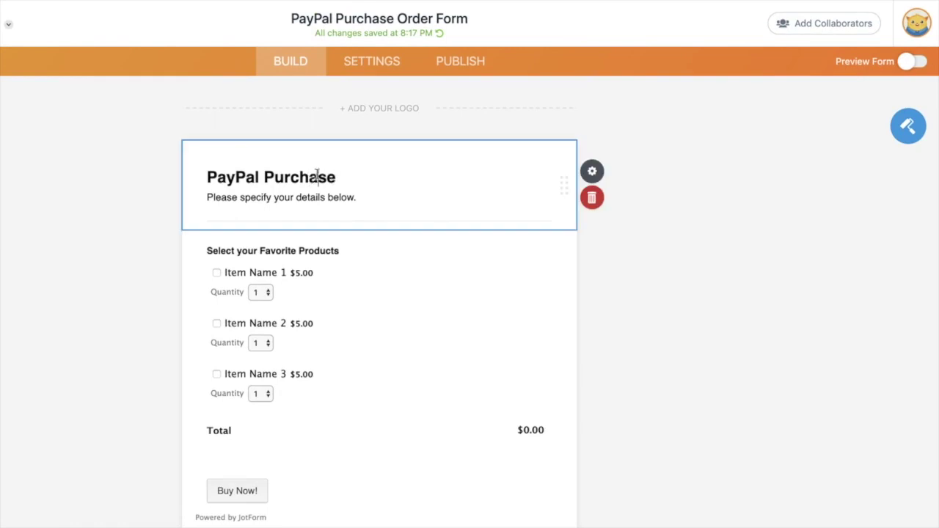
triple_click(316, 176)
type("Auth")
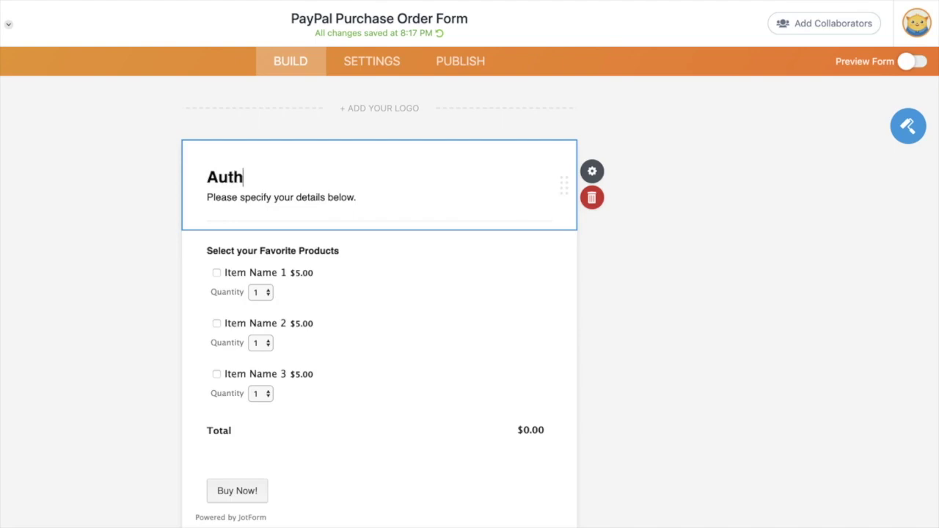
type("or Name XYZ ")
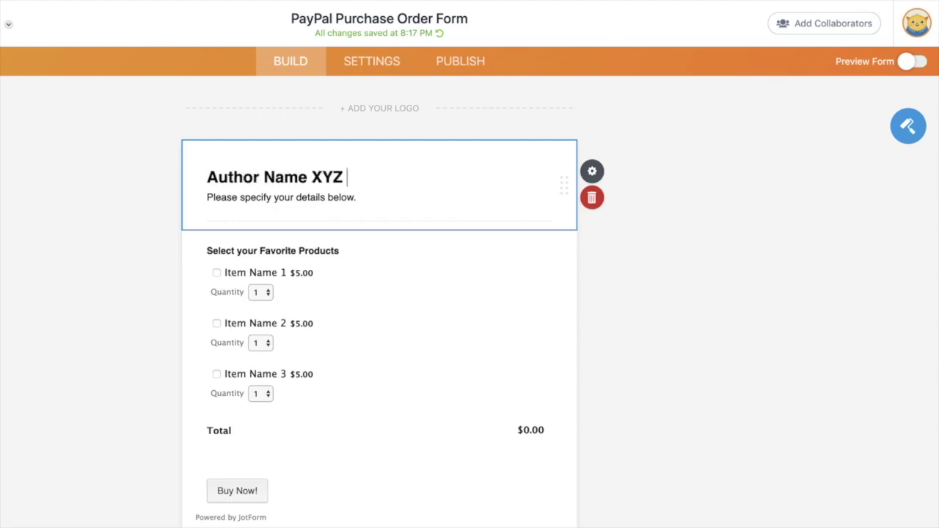
type("Signed Paperbacks")
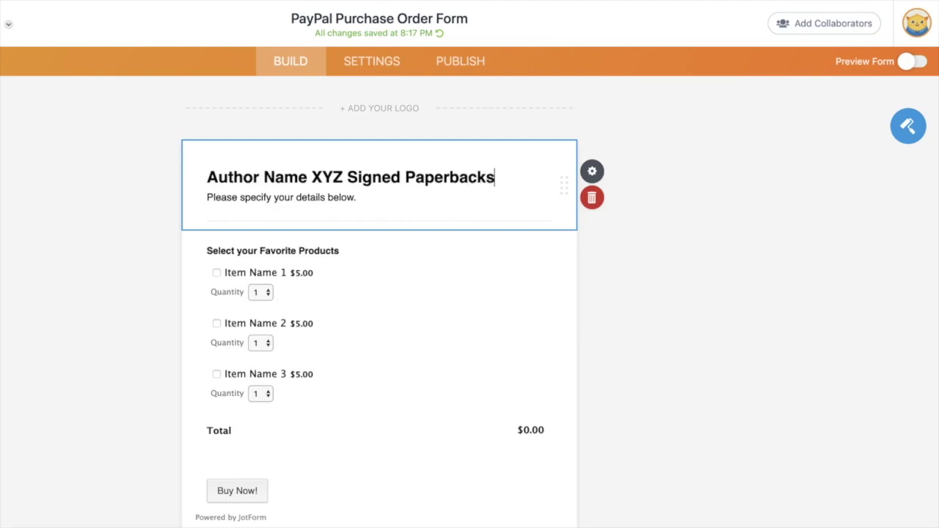
type(" Order")
Replace the subheading with "Insert details about your form here. When will you ship it?".
triple_click(309, 198)
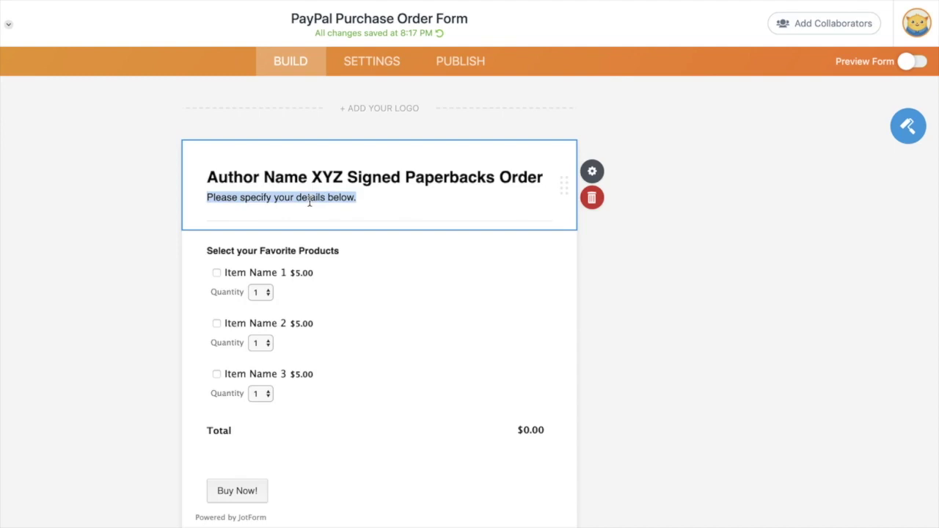
type("Insert details")
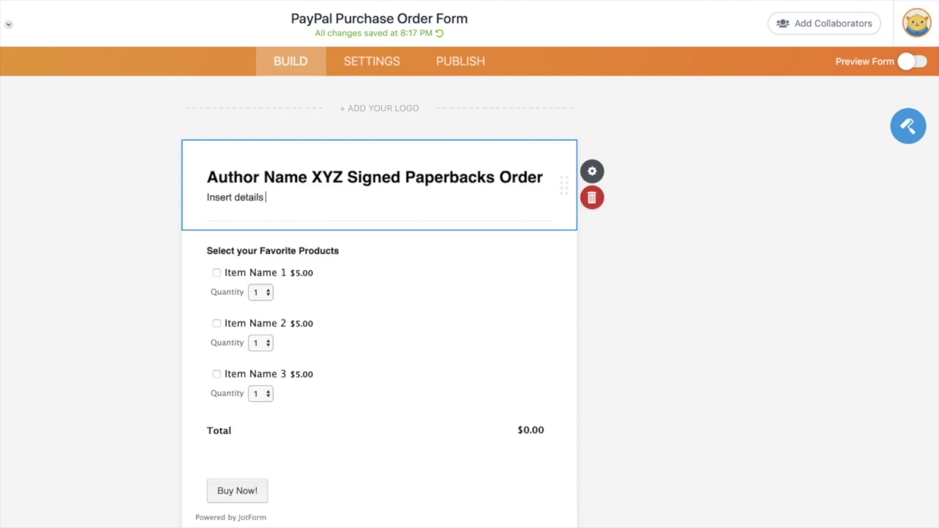
type("om")
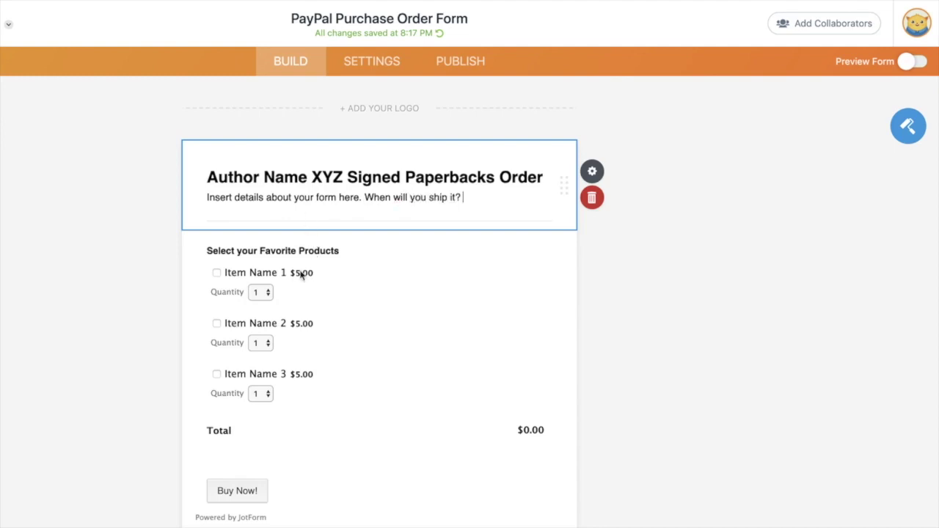
Open the payment settings of the product list and delete the three sample products, Item Name 1, 2 and 3.
left_click(345, 292)
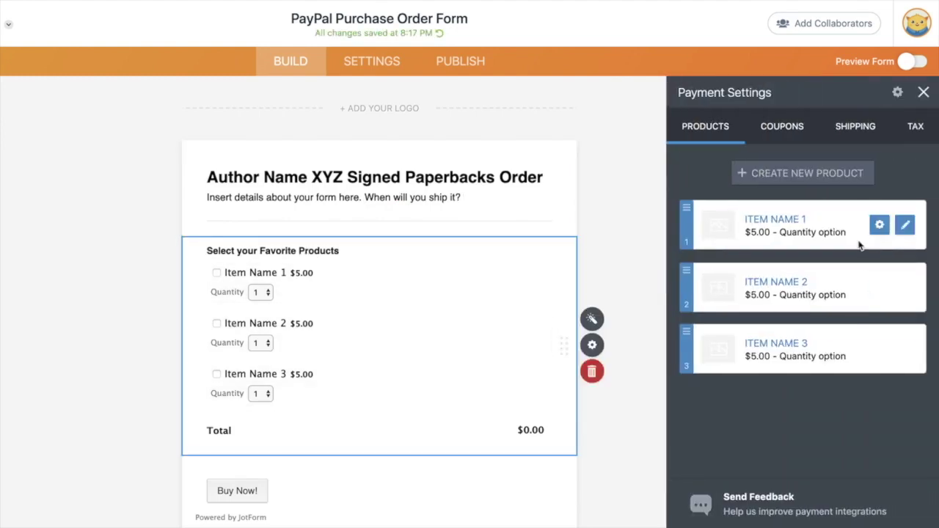
mouse_move(848, 226)
left_click(879, 224)
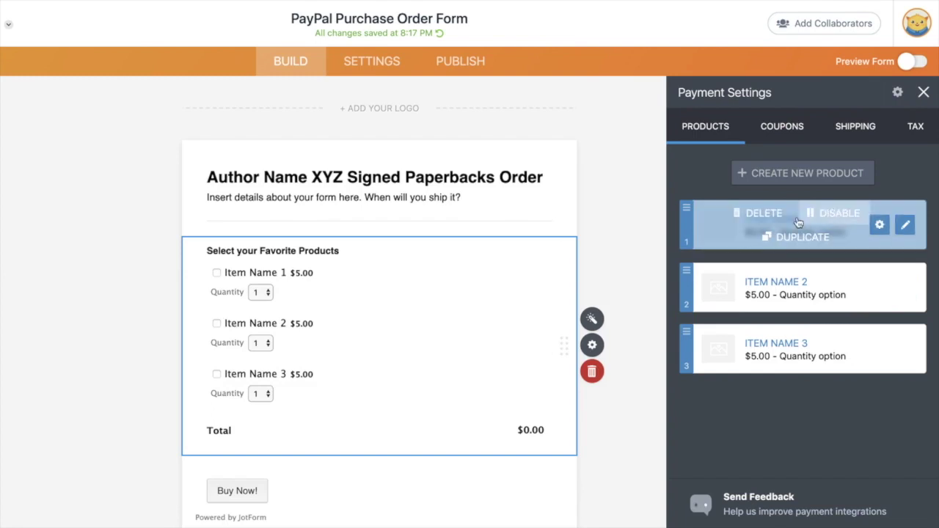
left_click(766, 213)
left_click(878, 226)
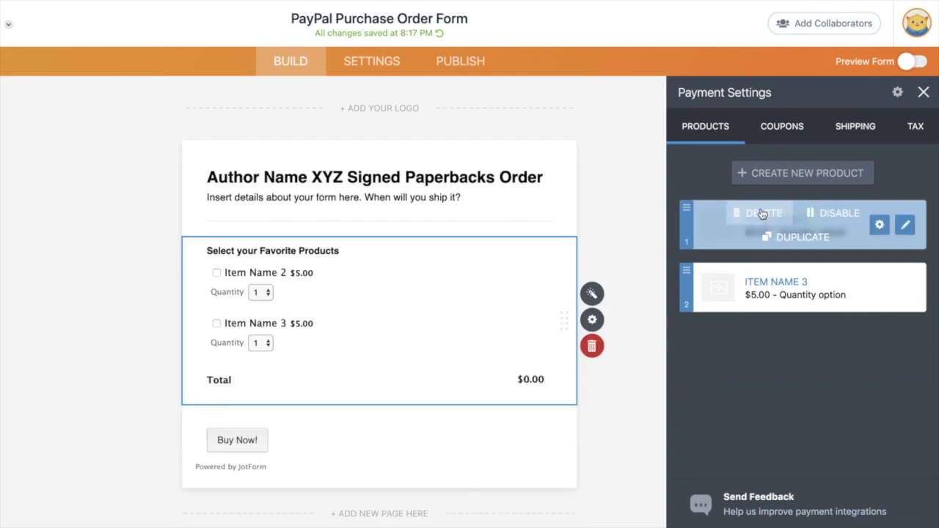
left_click(763, 212)
left_click(879, 225)
left_click(763, 213)
Create a new product named "Book ONE" with a price of 15.00 USD.
left_click(796, 173)
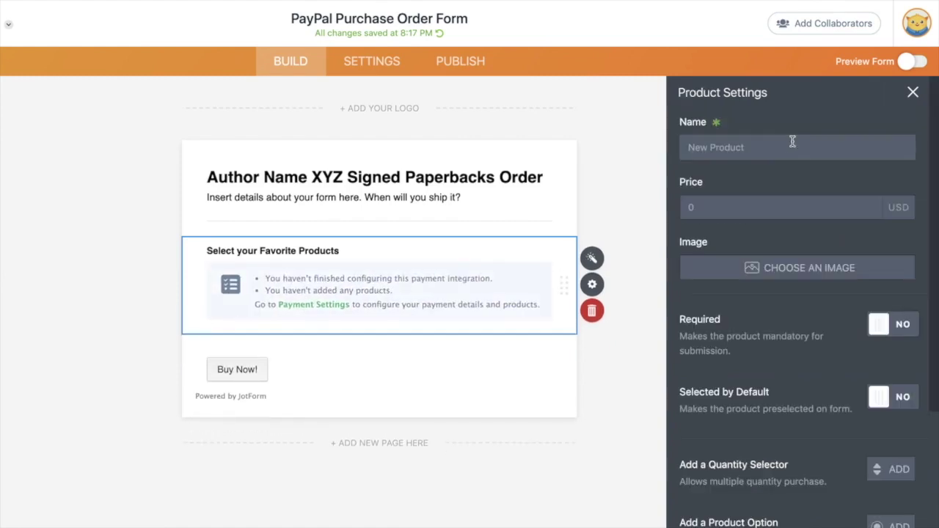
type("Book ONE")
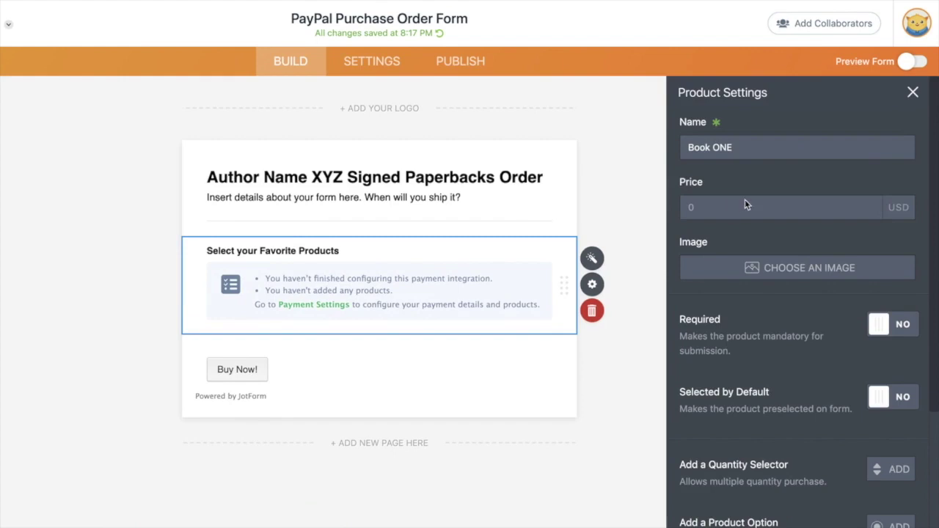
left_click(708, 205)
type("15.")
Upload the Black Lies cover file from the computer as the product image for Book ONE.
left_click(763, 273)
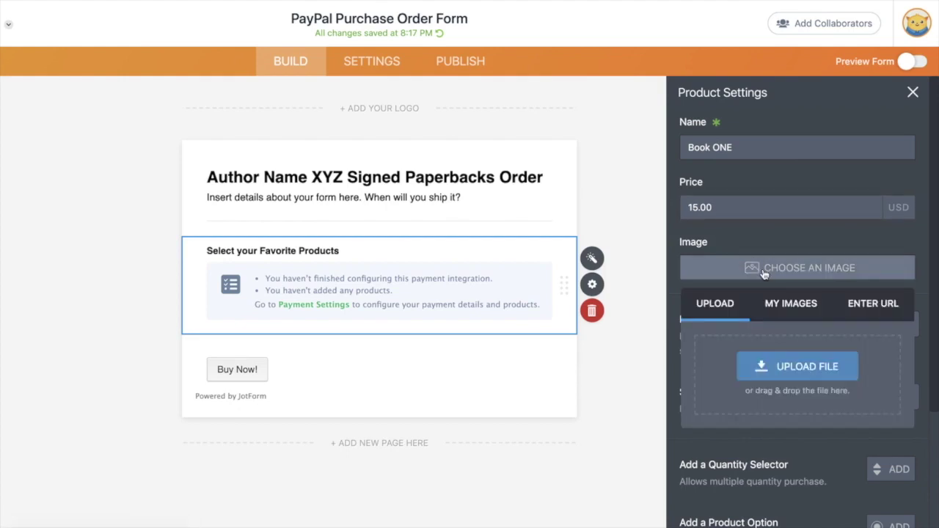
left_click(780, 369)
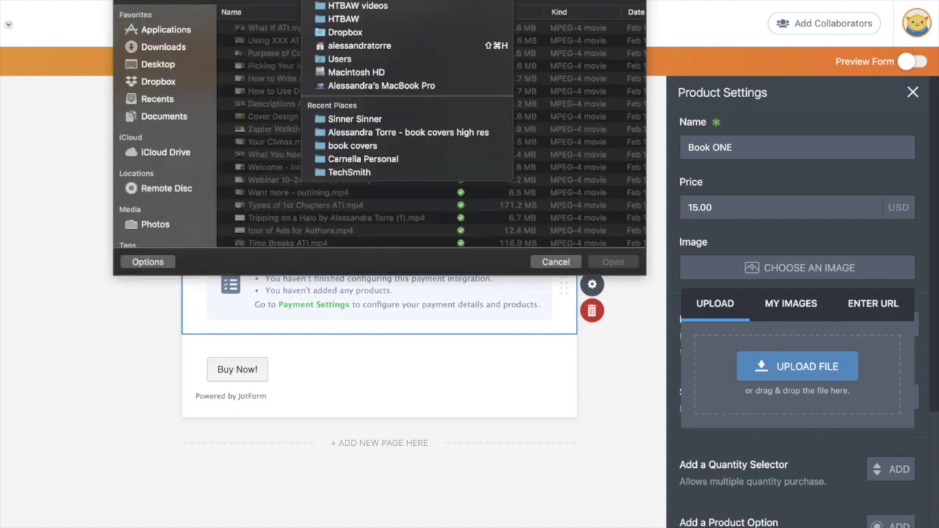
left_click(389, 151)
double_click(304, 109)
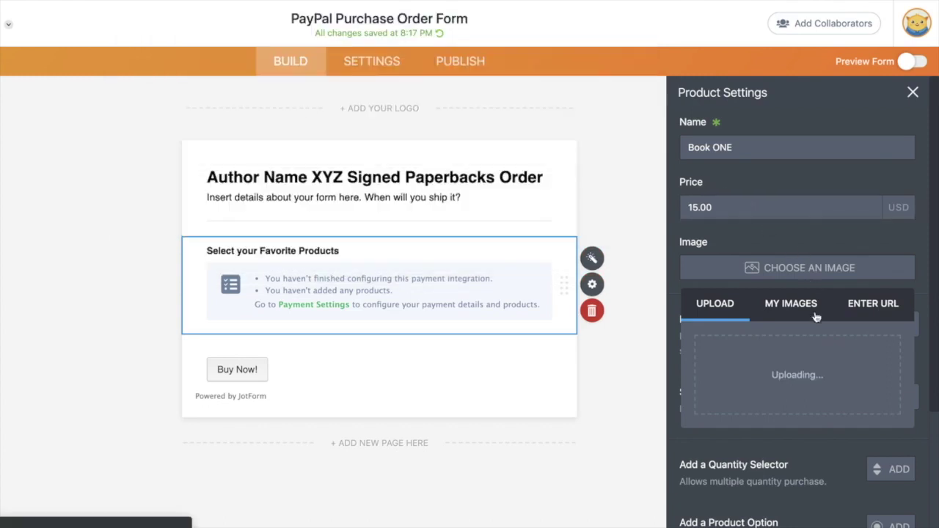
Add a dropdown quantity selector to Book ONE with a range from 1 to 5 and save it.
scroll(794, 372, "down", 2)
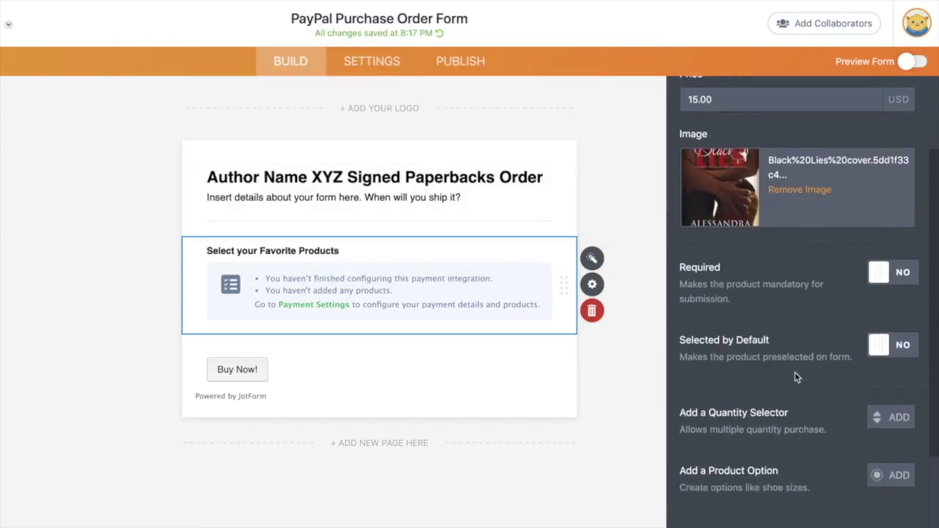
left_click(889, 347)
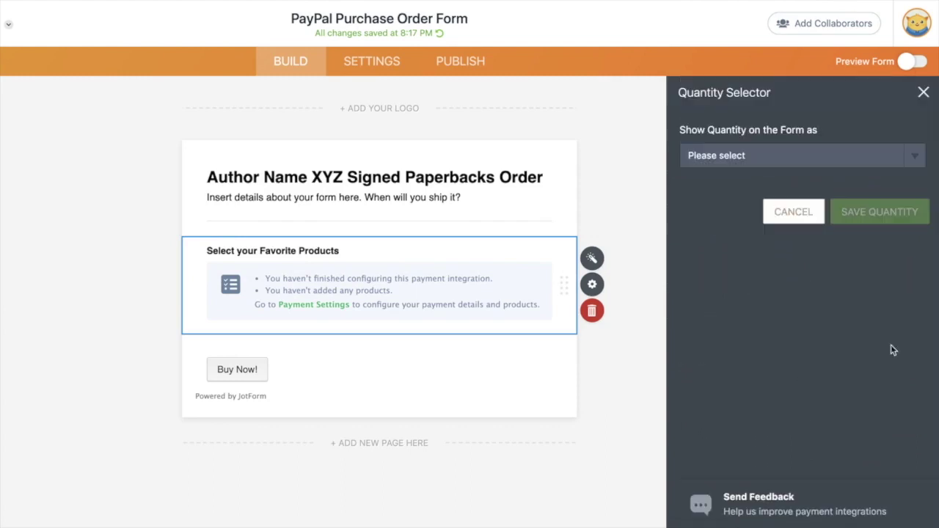
left_click(791, 155)
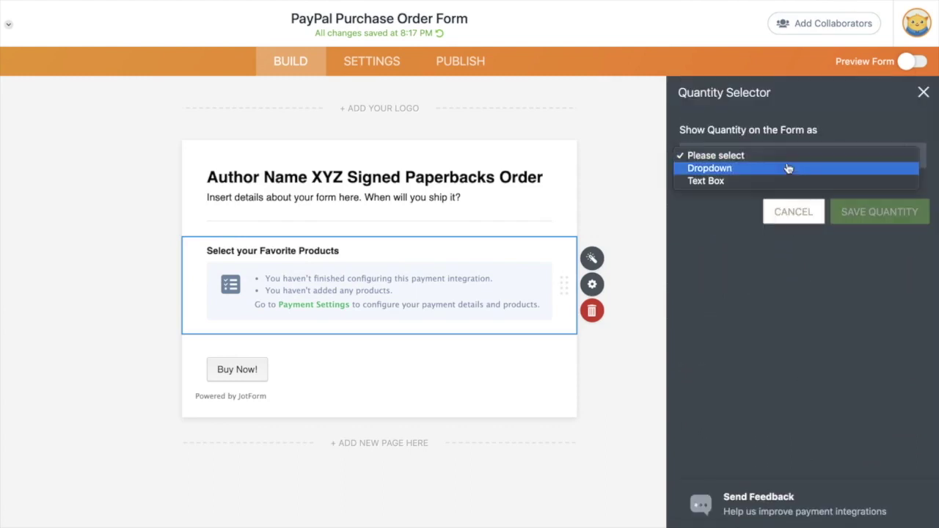
left_click(787, 168)
left_click_drag(712, 275, 673, 276)
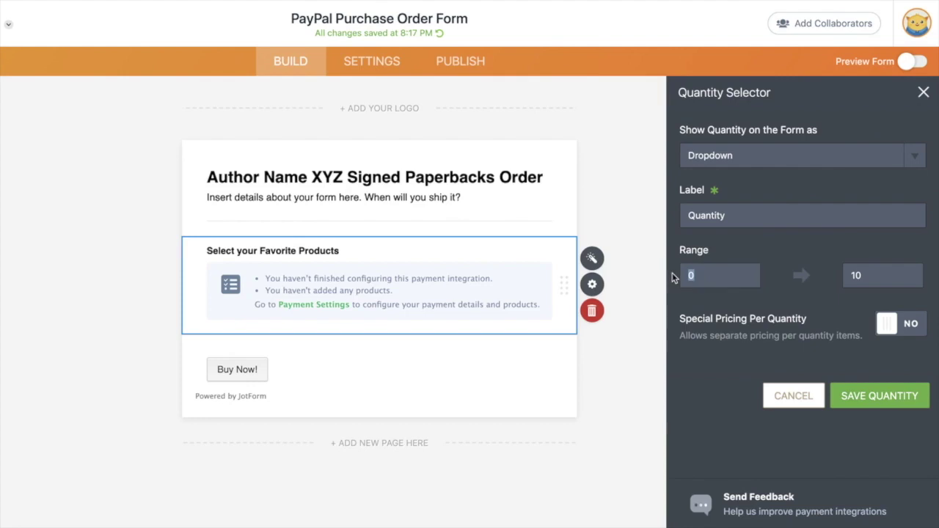
type("1")
left_click_drag(866, 275, 847, 276)
type("5")
left_click(866, 404)
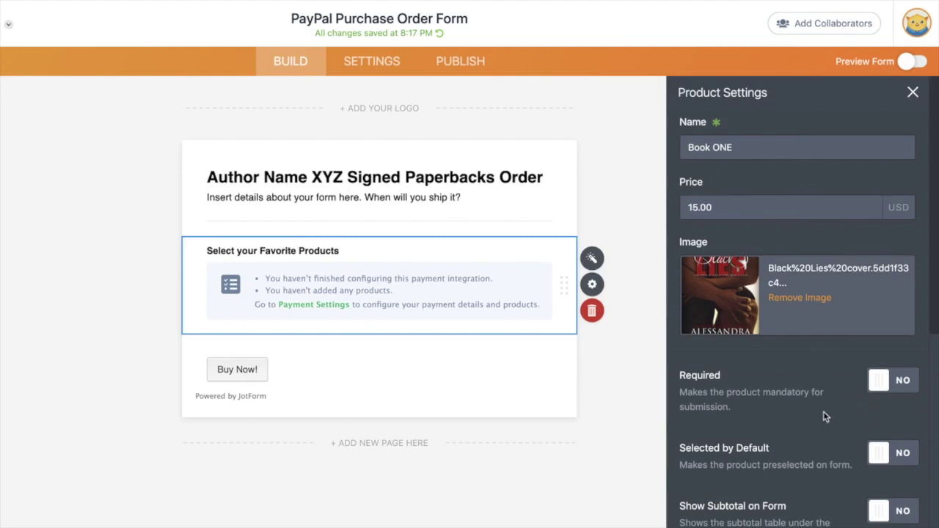
Turn on showing the subtotal on the form for Book ONE and save the product.
scroll(824, 415, "down", 5)
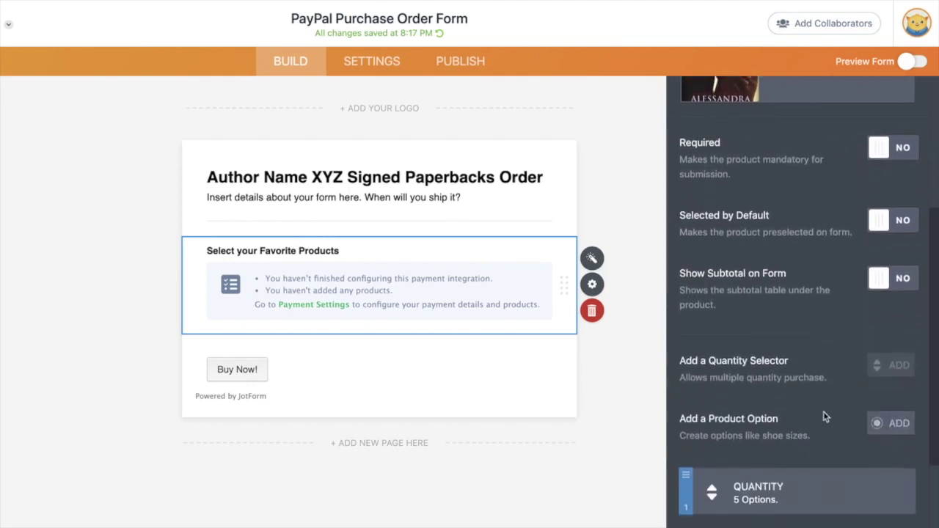
scroll(824, 416, "down", 1)
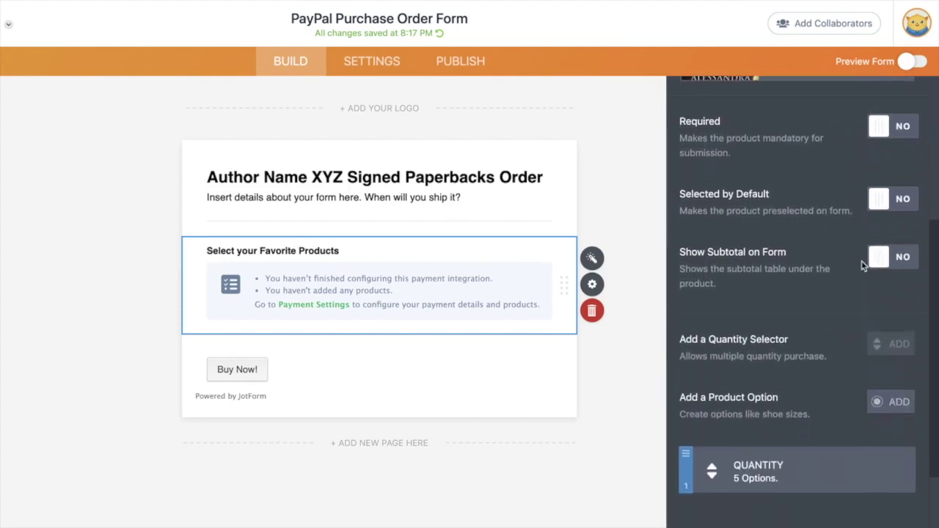
left_click(884, 267)
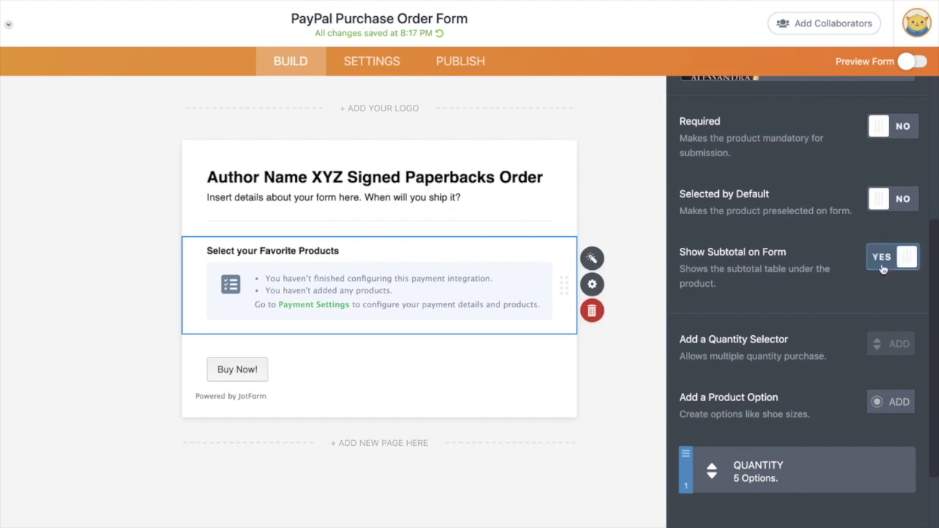
scroll(793, 368, "down", 3)
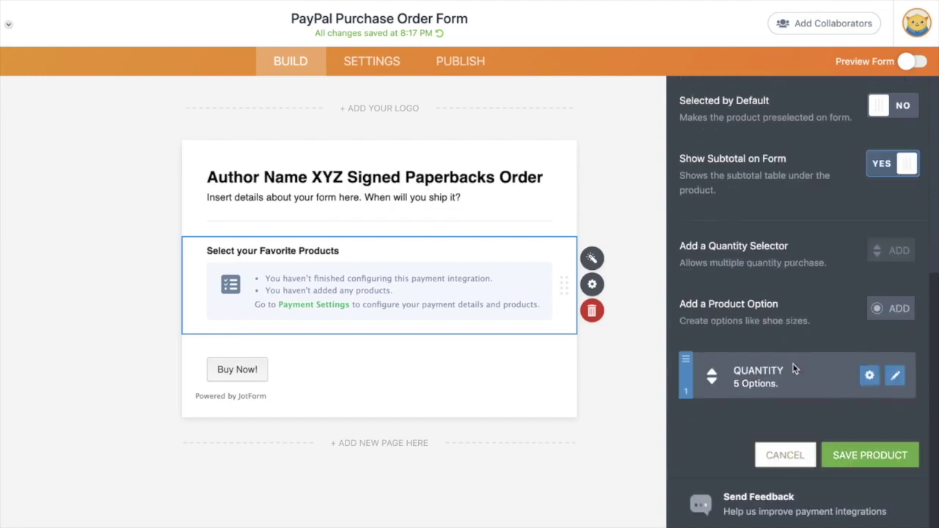
left_click(867, 455)
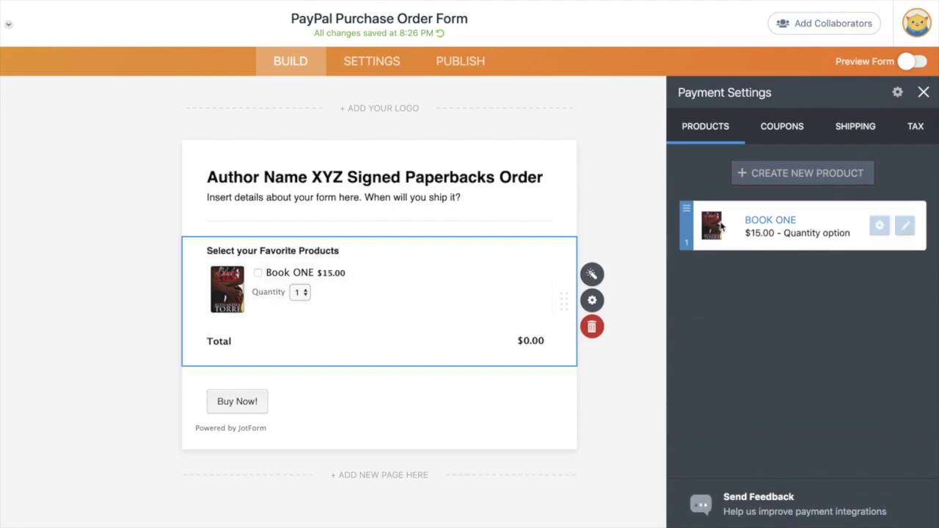
Duplicate the Book ONE product twice.
left_click(879, 224)
left_click(807, 238)
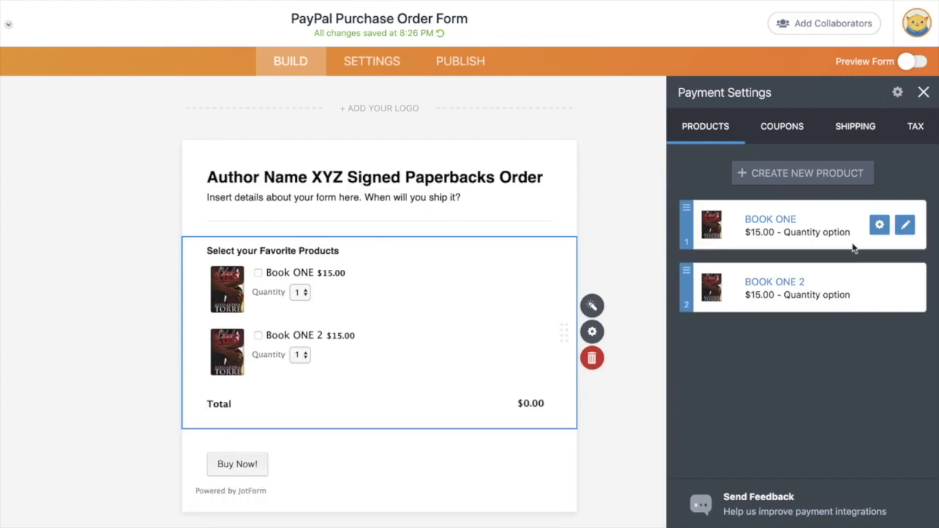
left_click(881, 227)
left_click(802, 237)
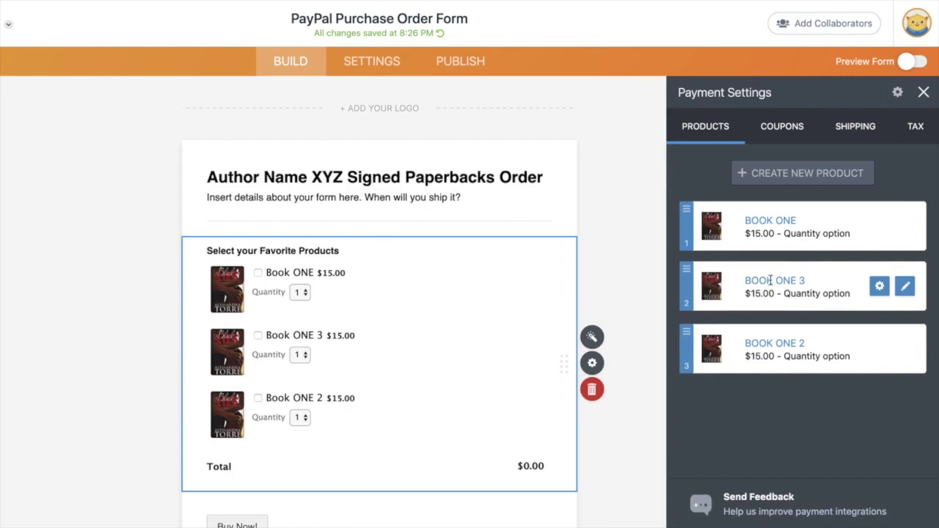
Open the second product in the list, Book ONE 3, for editing and change its name to "Black Lies".
left_click(904, 286)
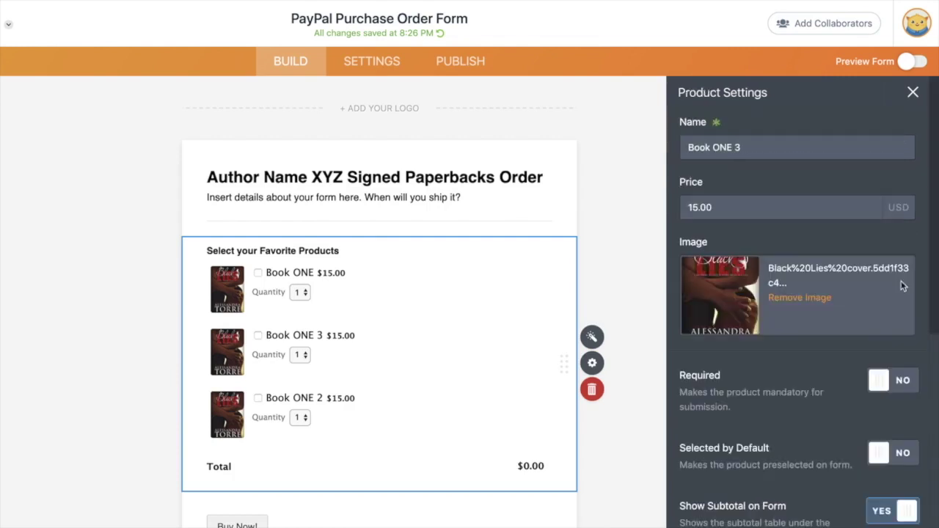
left_click_drag(744, 147, 715, 146)
type("TW")
left_click_drag(735, 146, 690, 147)
type("B")
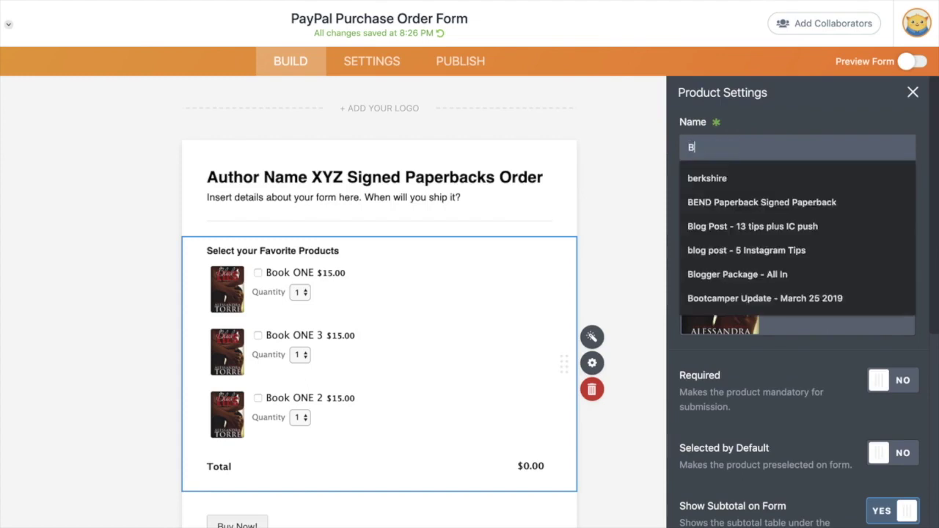
type("lack Lies")
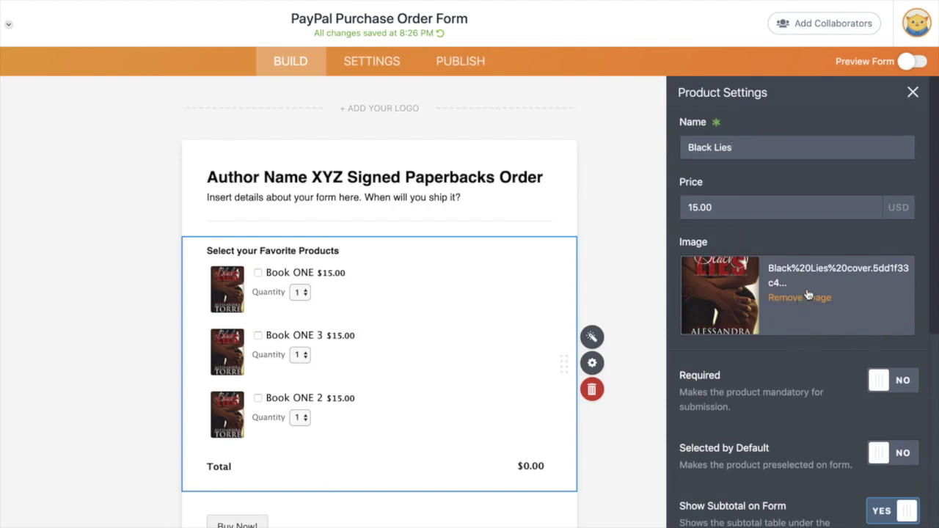
Save the Black Lies product and reorder the products as Book ONE 2, Book ONE, Black Lies.
scroll(796, 305, "down", 5)
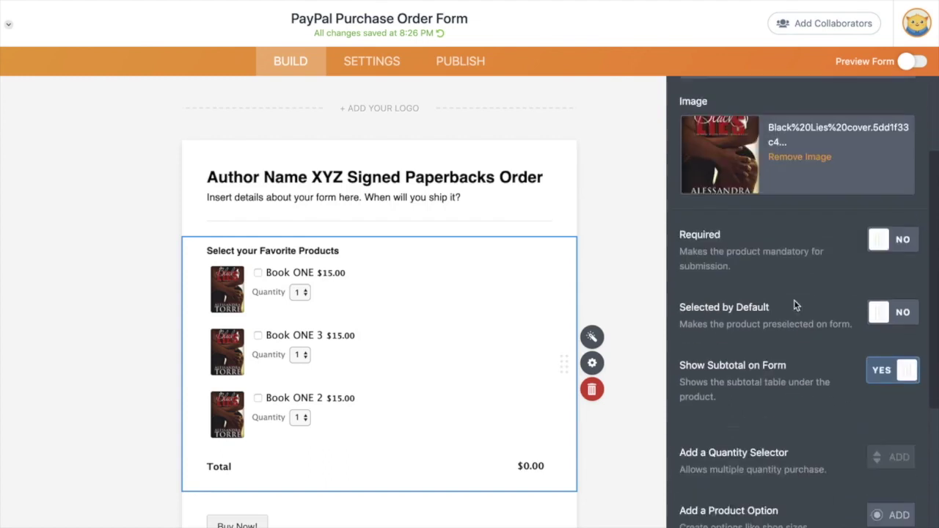
left_click(869, 456)
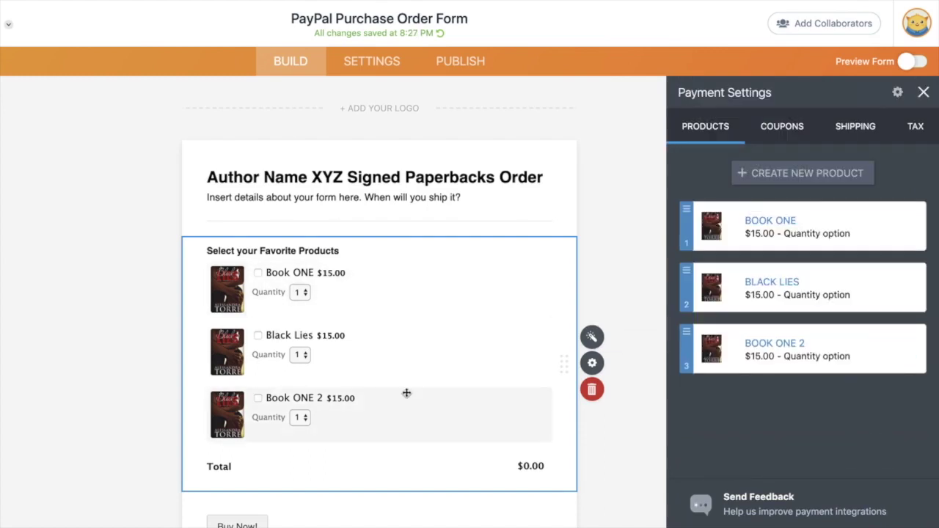
mouse_move(688, 272)
left_mouse_down()
mouse_move(685, 311)
mouse_move(686, 290)
left_mouse_up()
View the coupon settings and look through the signed paperback listings on the finished Holiday Order 2019 form.
left_click(796, 128)
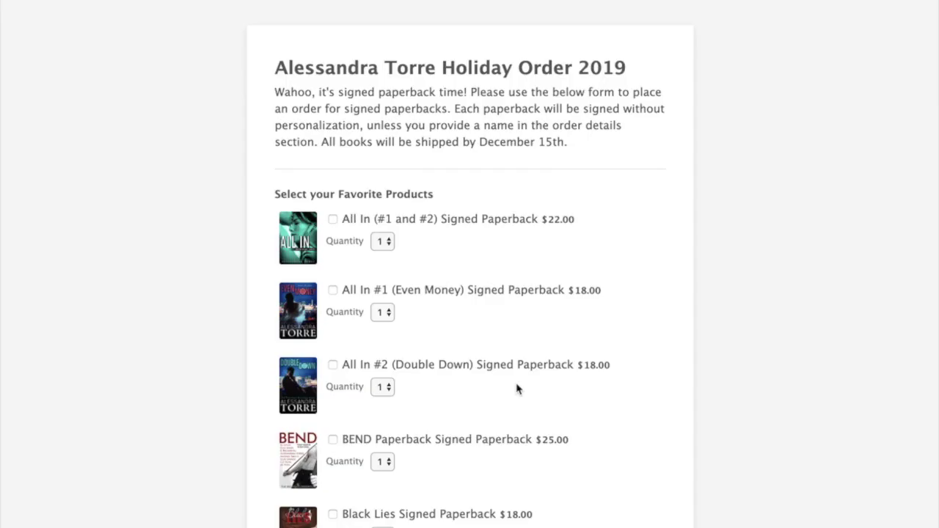
scroll(517, 389, "down", 4)
scroll(517, 389, "down", 15)
scroll(517, 389, "down", 15)
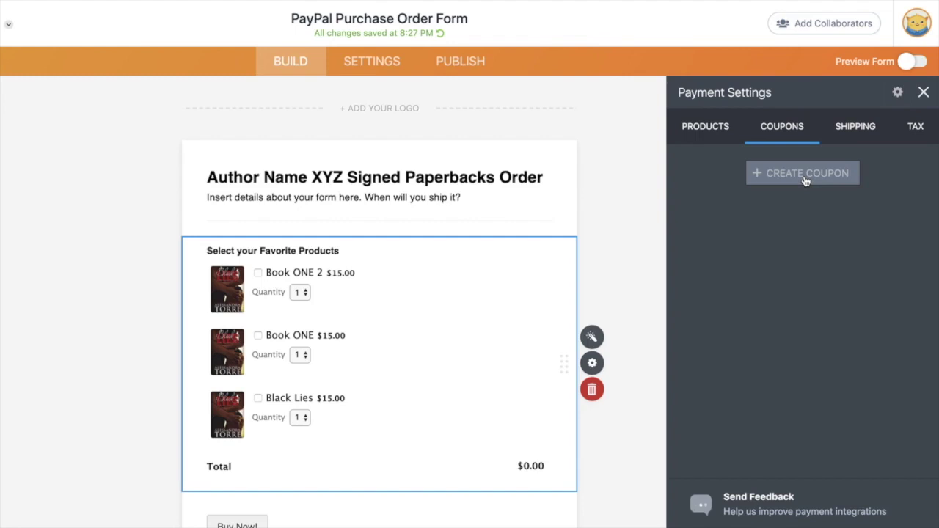
Enable shipping for the order form and set the charge basis to Per Transaction (Flat Rate).
left_click(851, 128)
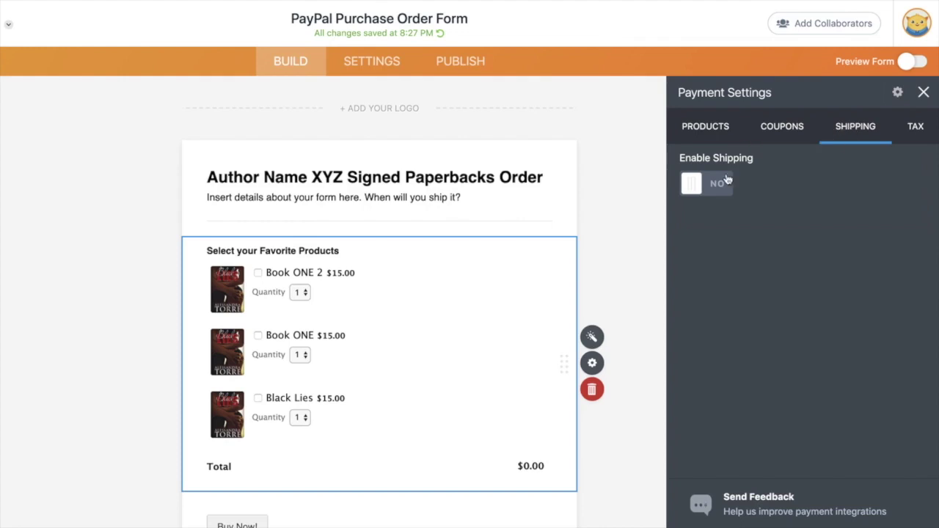
left_click(718, 189)
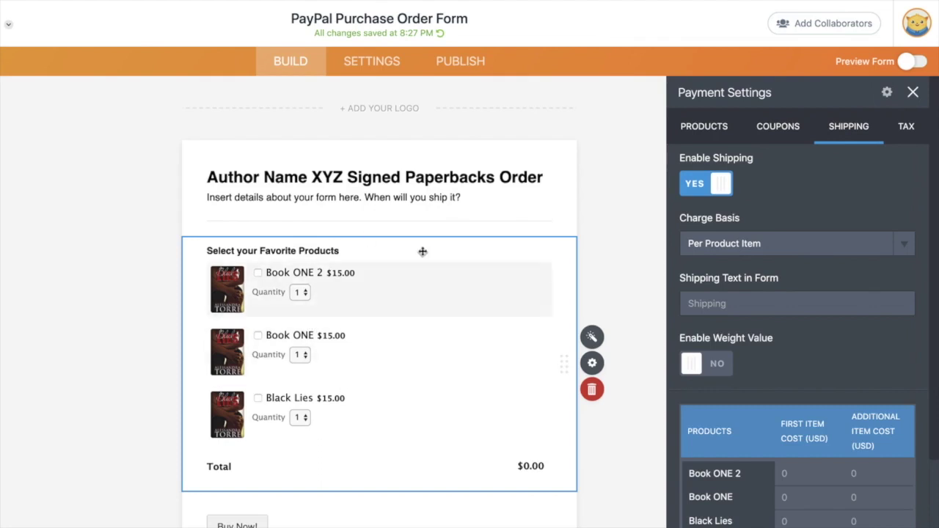
left_click(799, 247)
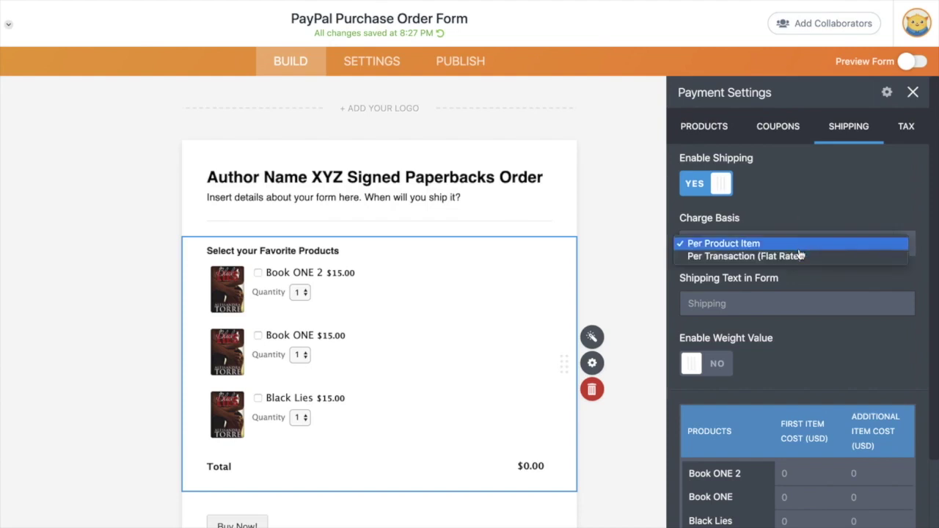
left_click(800, 256)
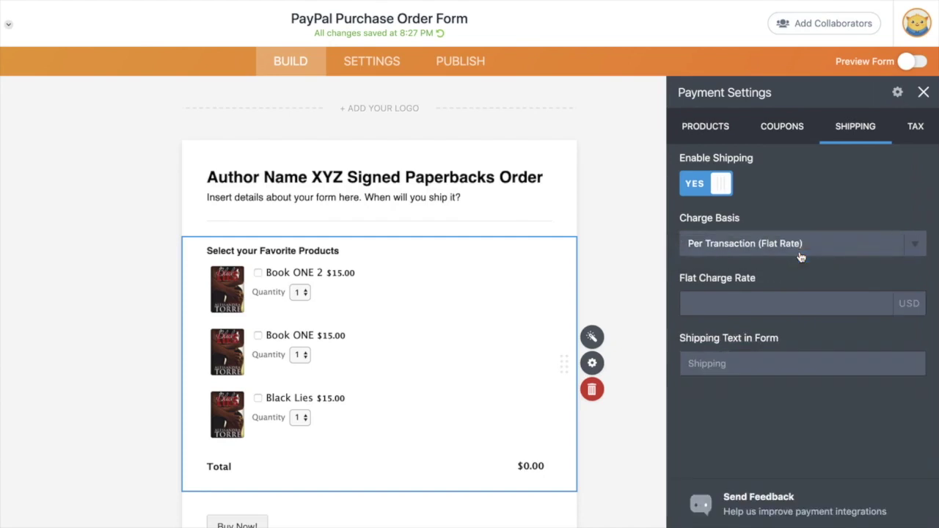
Set the flat shipping charge rate to 0.00 USD and keep the per-transaction charge basis.
left_click(762, 307)
type("0")
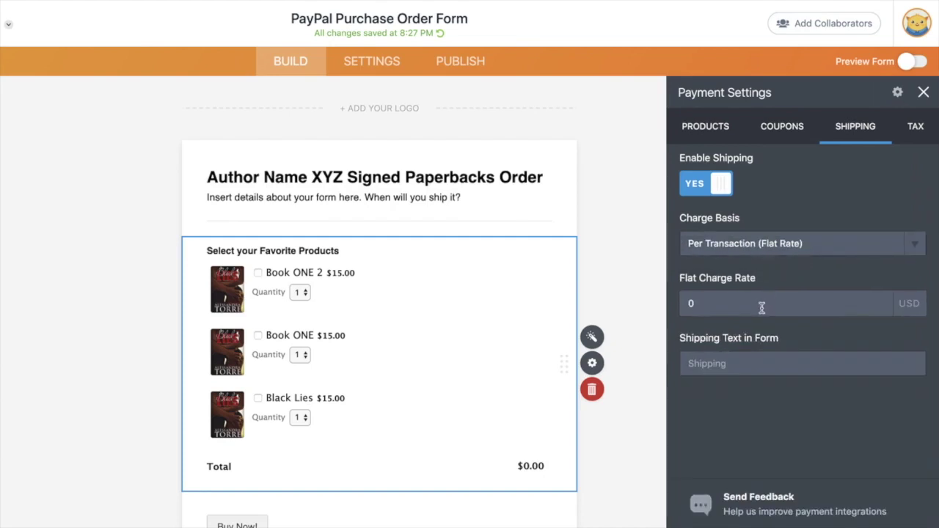
type("0")
left_click(756, 248)
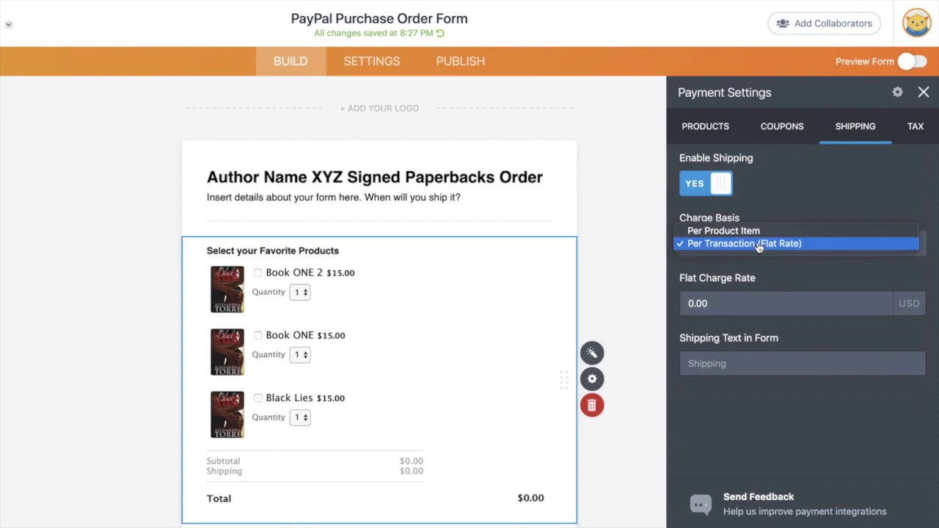
left_click(782, 280)
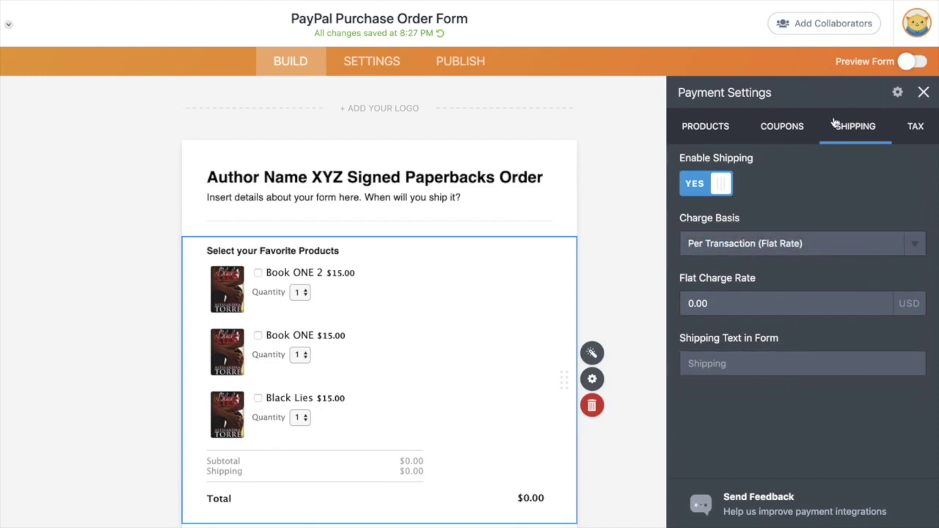
Review the tax options and the PayPal Standard integration settings, try to continue without an account, and close the settings.
left_click(921, 130)
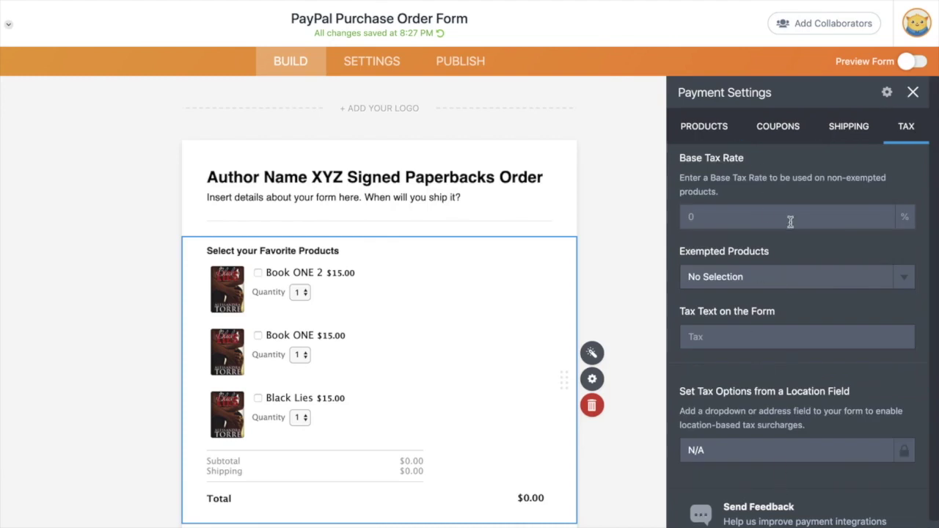
left_click(886, 93)
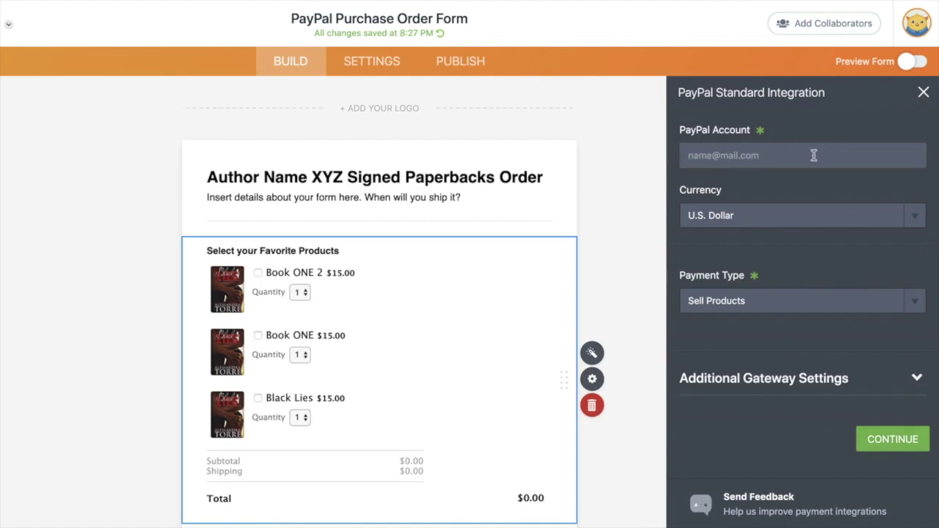
left_click(890, 456)
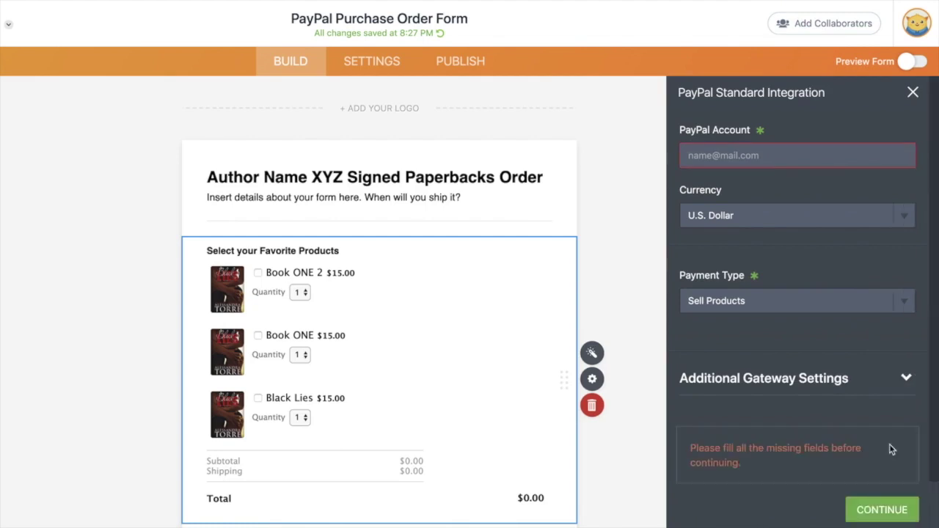
left_click(912, 93)
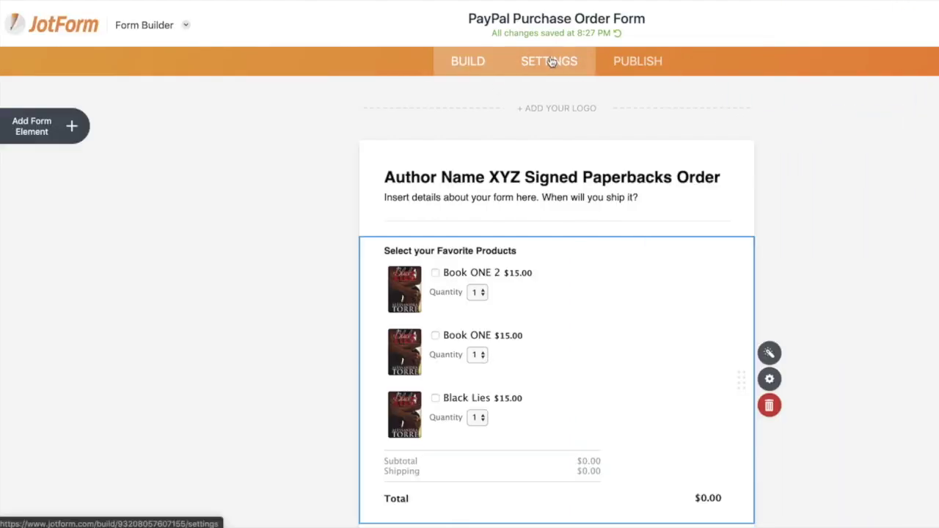
View the general form settings and copy the form's direct link from the publishing options.
left_click(551, 62)
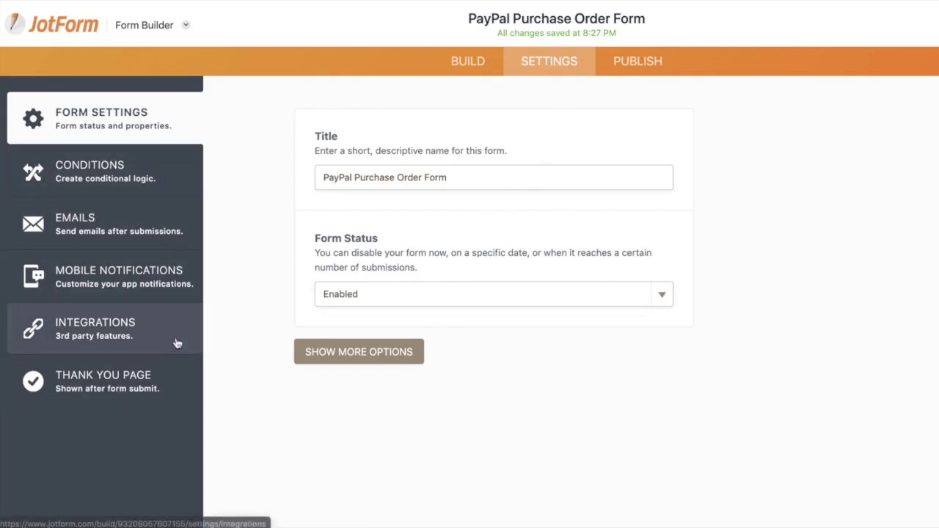
left_click(648, 67)
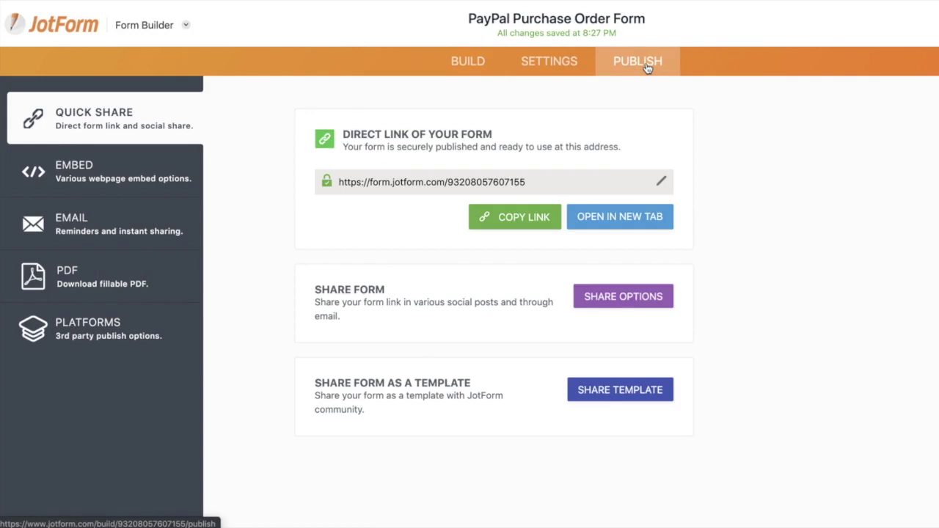
left_click(498, 216)
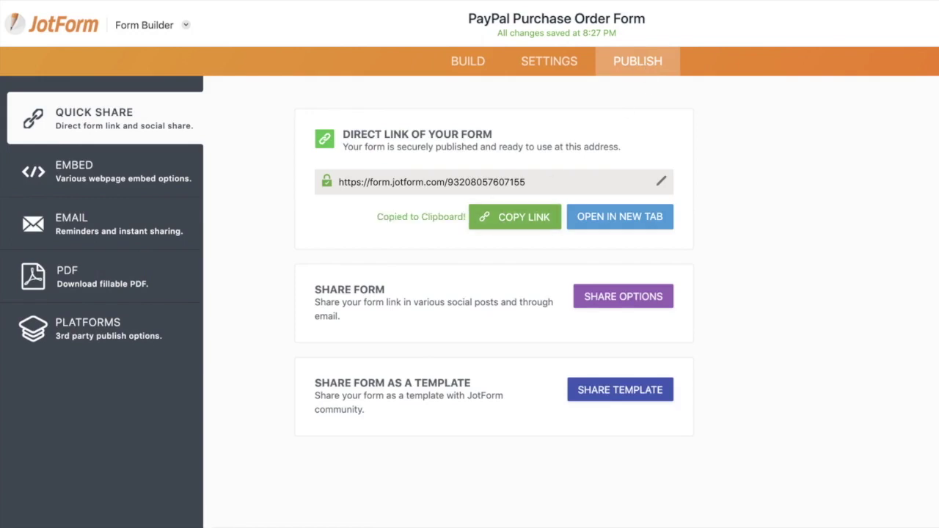